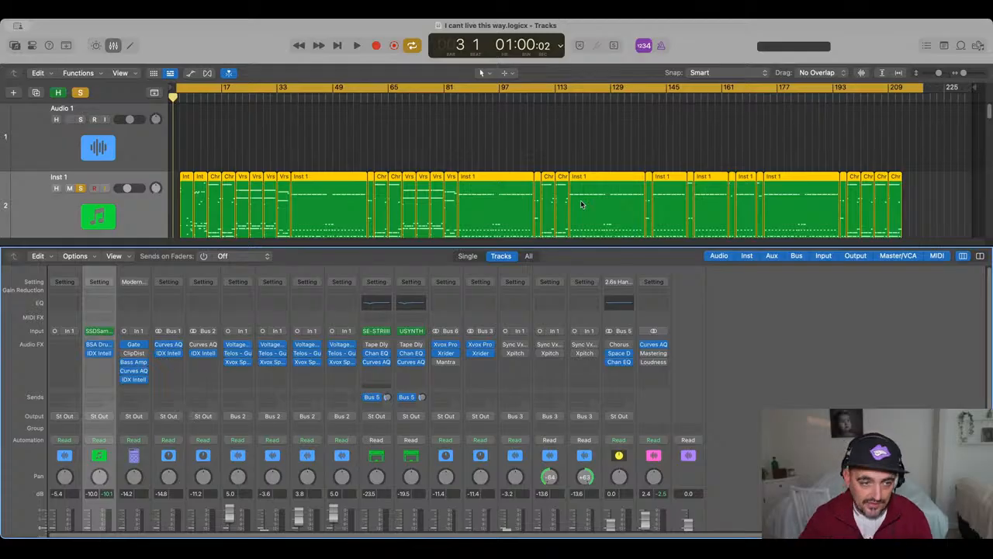
- Compare the soloed Inst 1 drums with processing against both the BSA drum and IDX Intell inserts bypassed, replaying from the start
key("space")
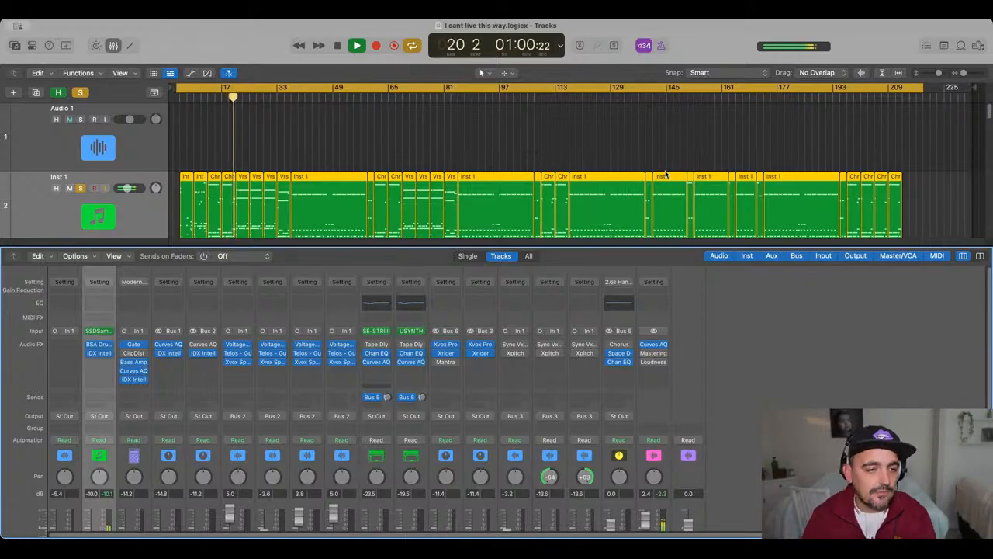
key("space")
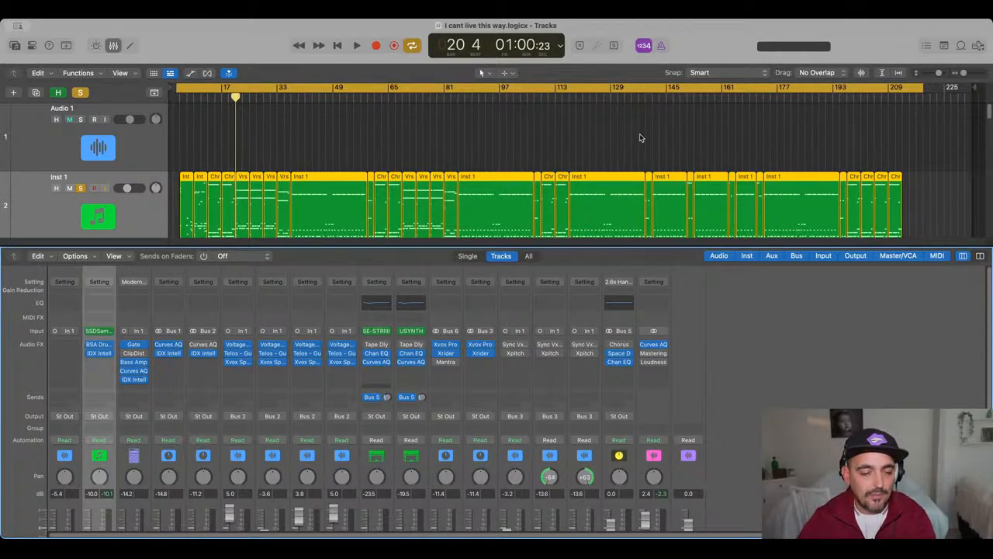
left_click(88, 344)
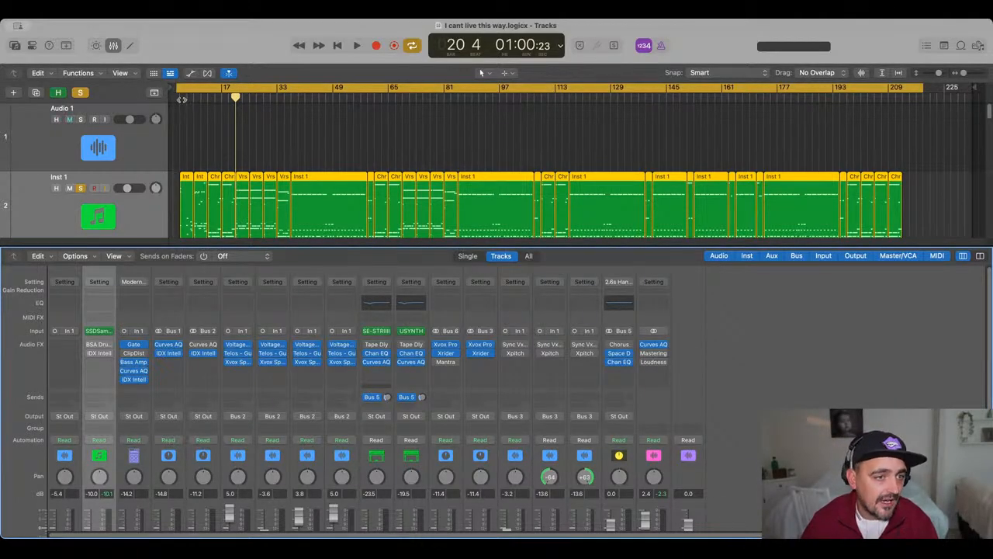
key("Return")
key("Return")
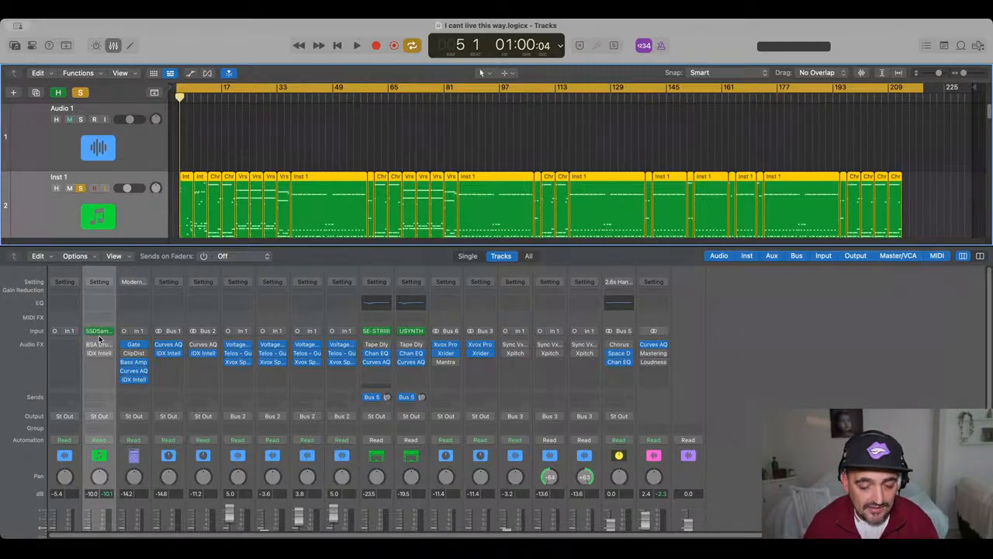
key("space")
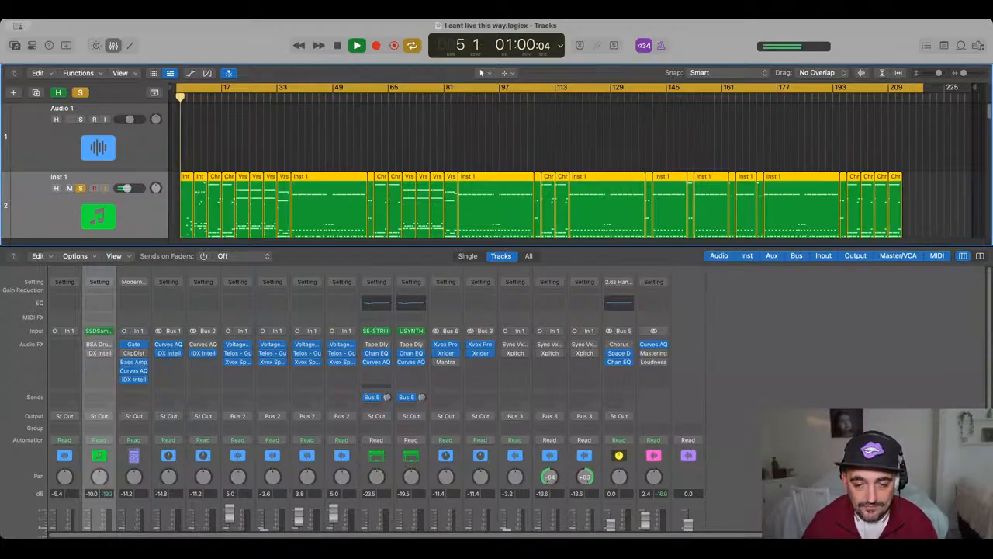
scroll(722, 481, "down", 2)
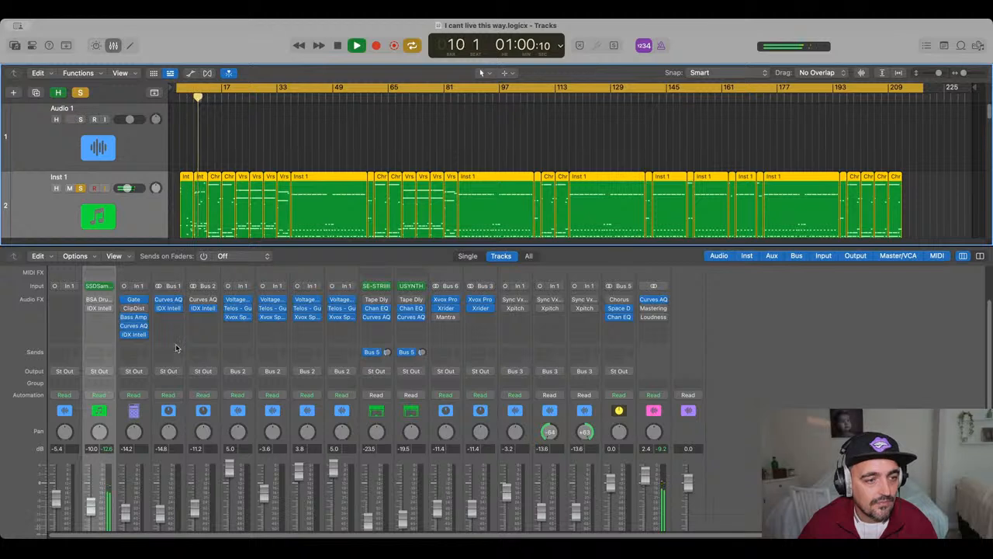
key("space")
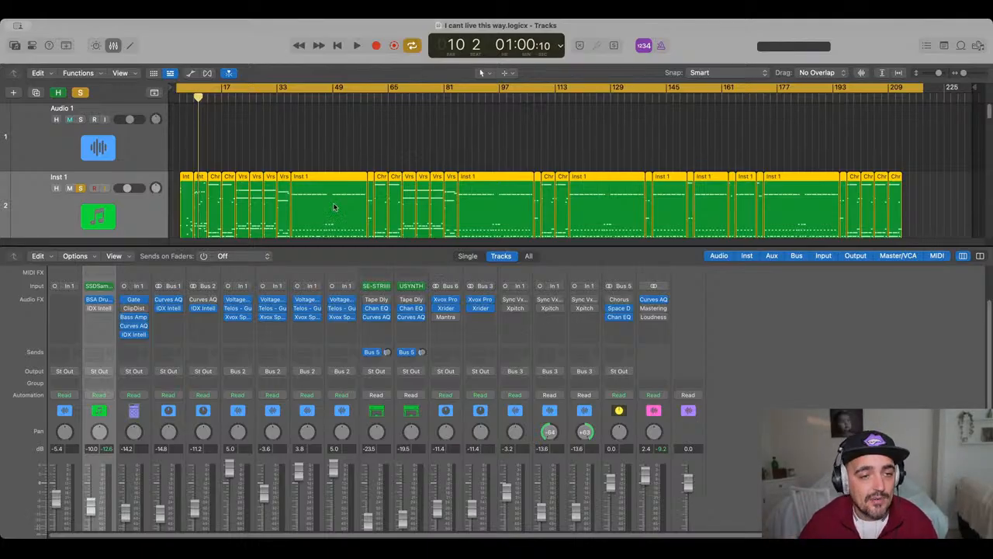
- Audition the Inst 1 drums from the start with the BSA drum insert active and IDX Intell bypassed
key("Return")
key("space")
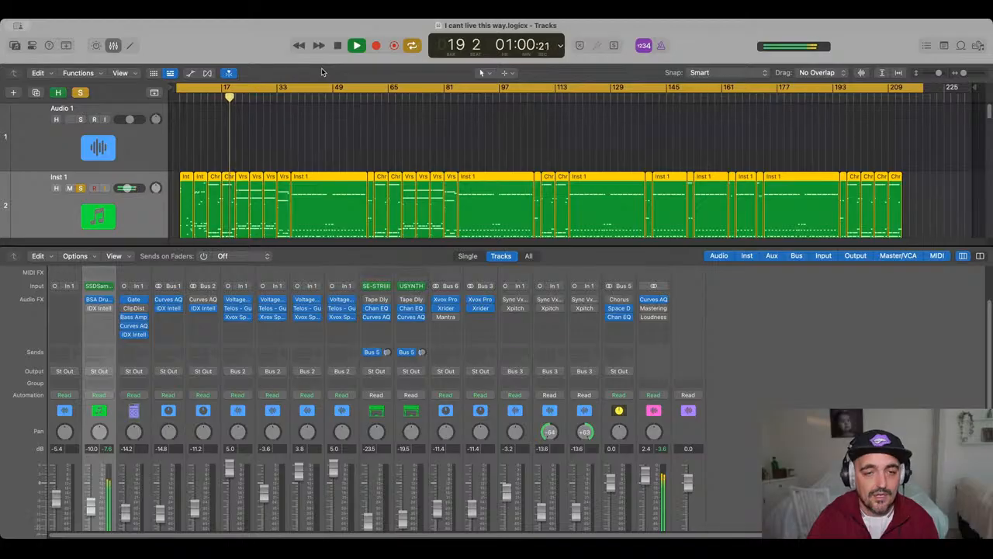
key("space")
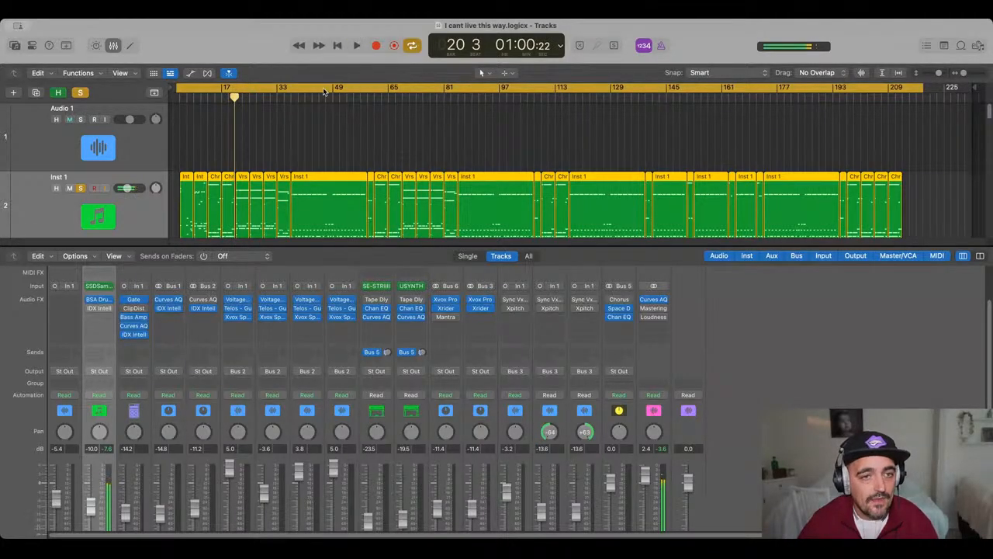
- Re-enable the IDX Intell insert on Inst 1 and play the drums from the start
left_click(97, 314)
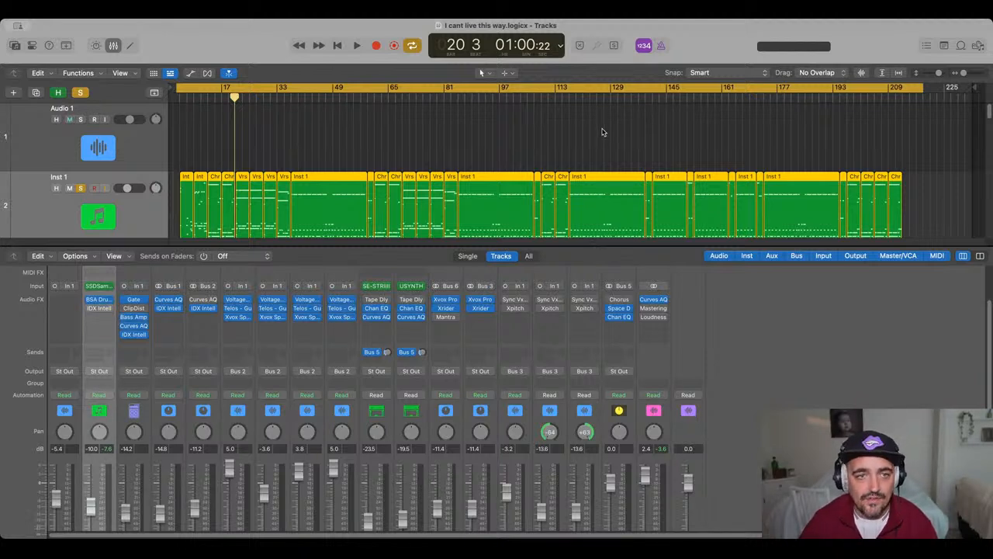
key("Return")
key("space")
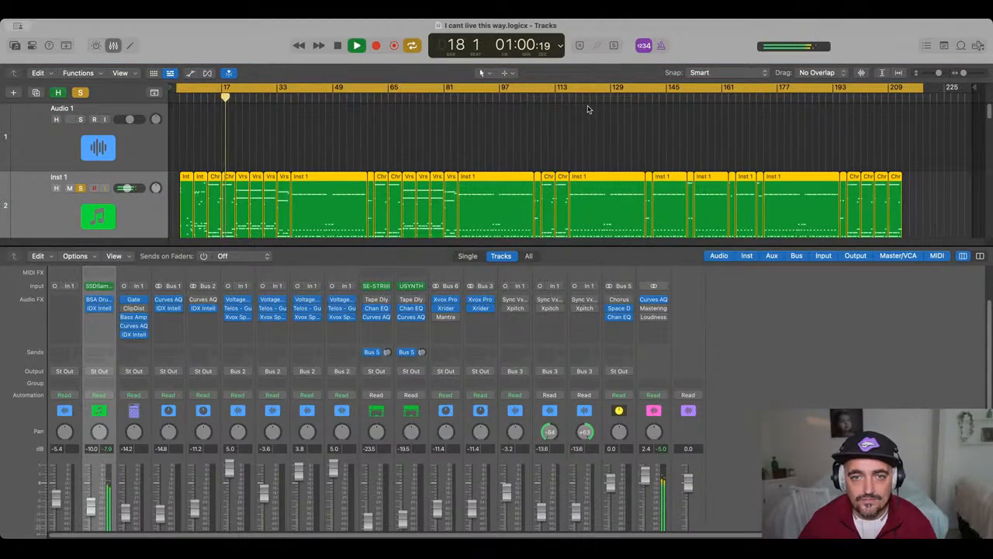
left_click(315, 72)
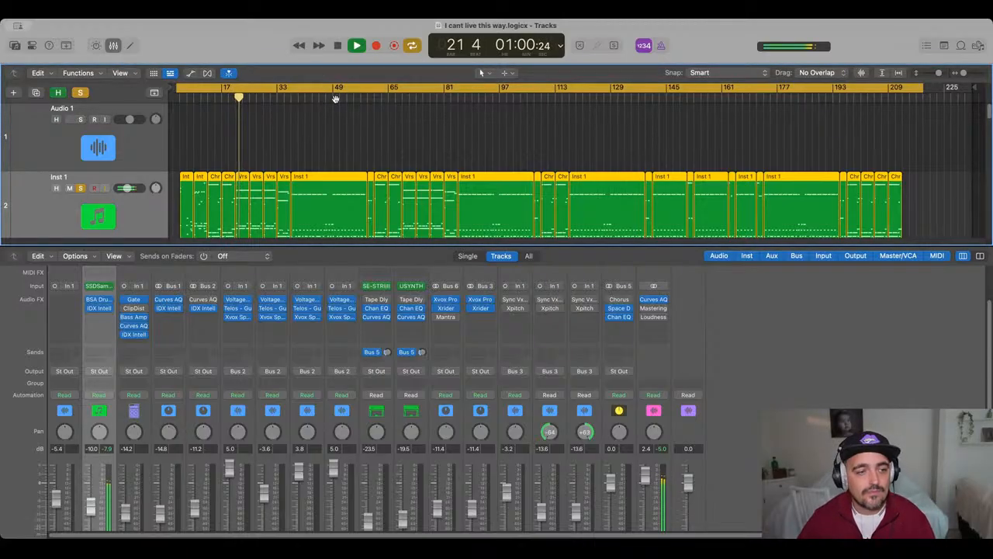
- Bypass and re-enable the Inst 1 inserts during playback to compare the drum sound, ending with both active and playback stopped
left_click(90, 307)
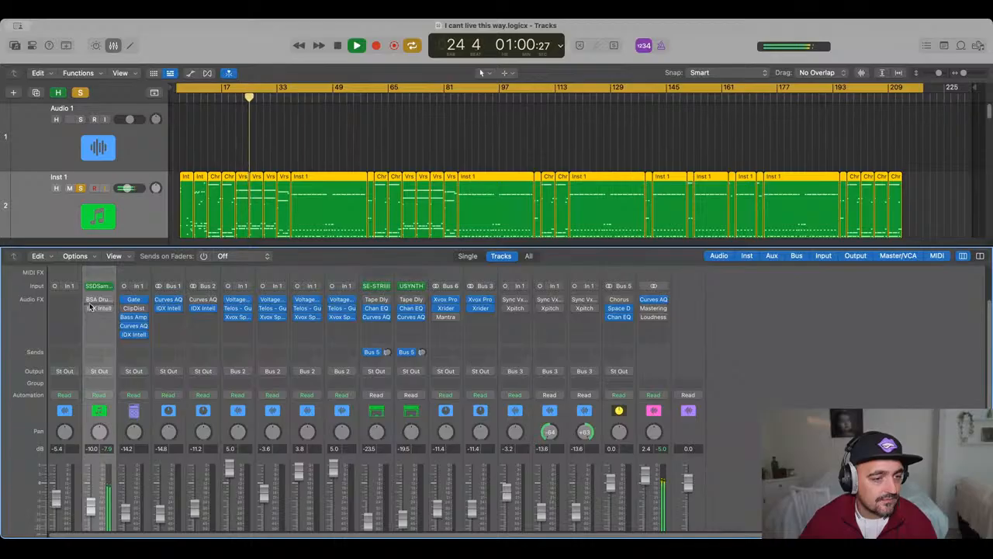
mouse_move(90, 303)
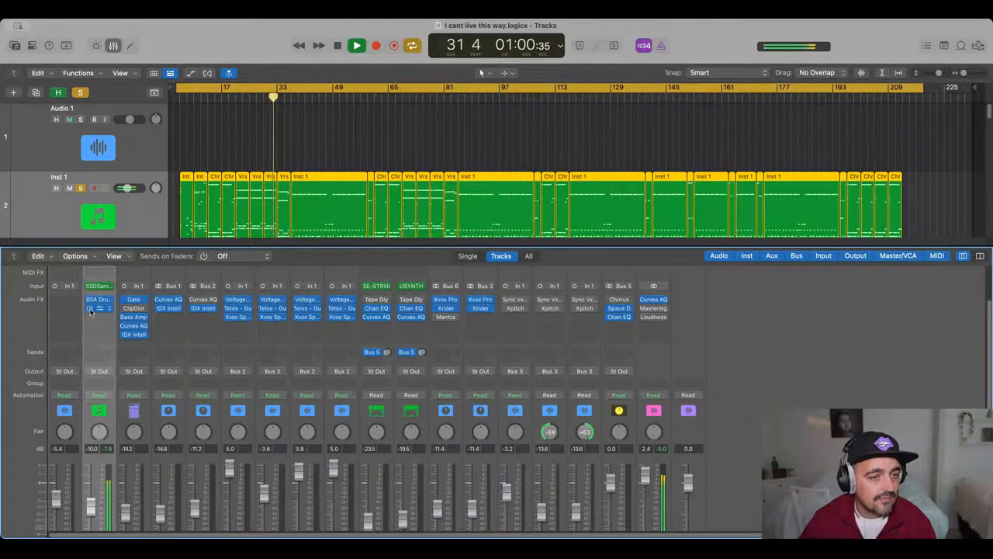
key("space")
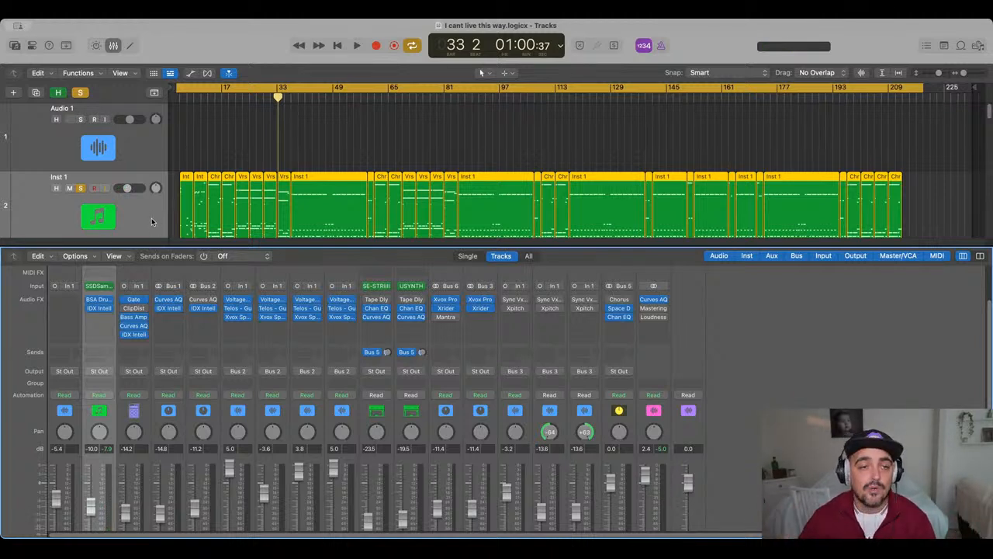
- Solo the Modern Stack track in place of Inst 1 and start playback from about bar 5
scroll(177, 460, "down", 3)
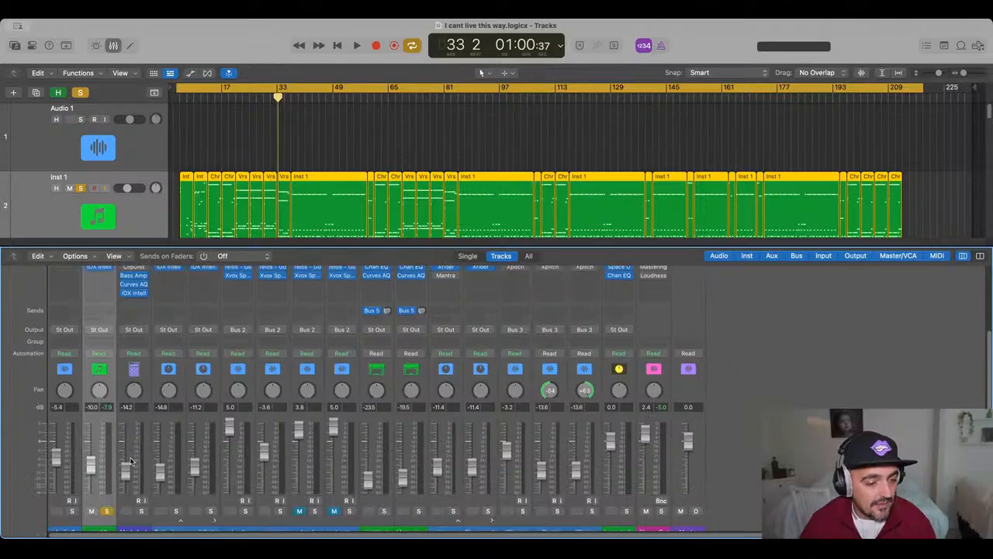
left_click(142, 503)
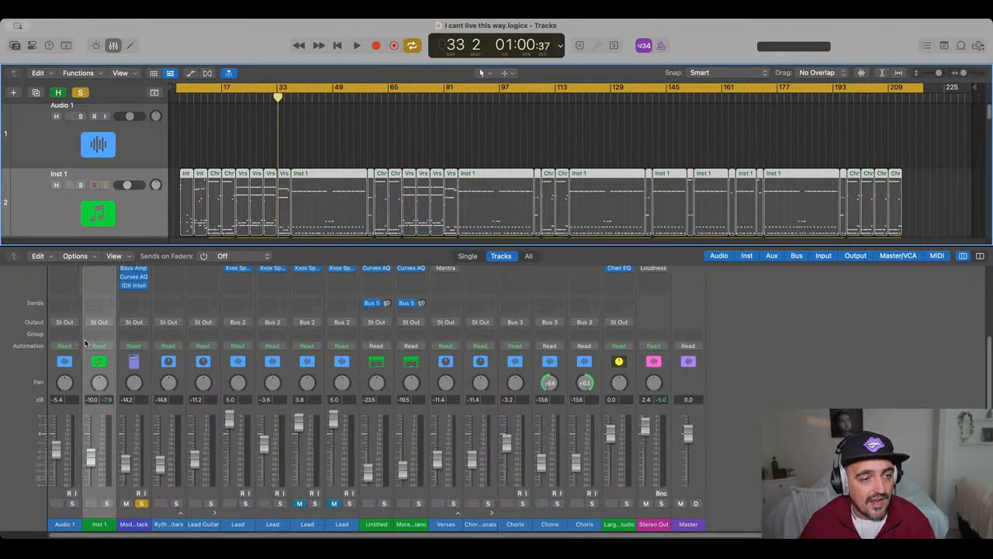
scroll(89, 330, "up", 3)
scroll(89, 330, "up", 2)
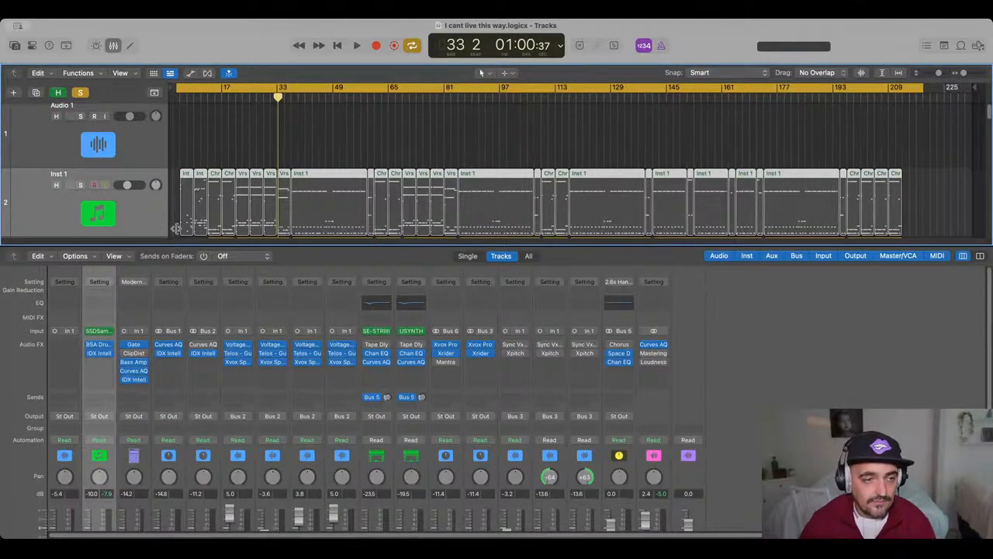
scroll(164, 214, "down", 2)
scroll(164, 215, "down", 2)
left_click(210, 96)
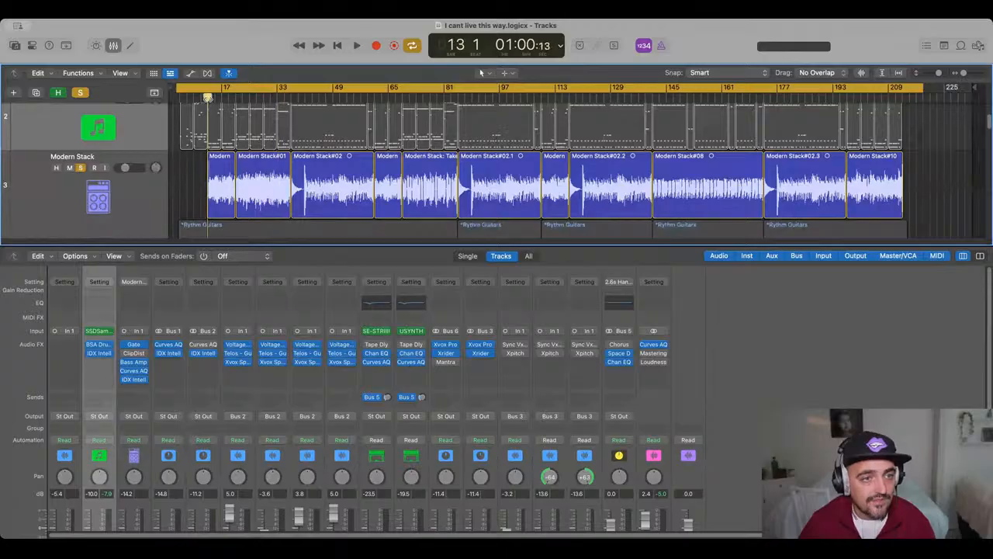
left_click(178, 93)
key("space")
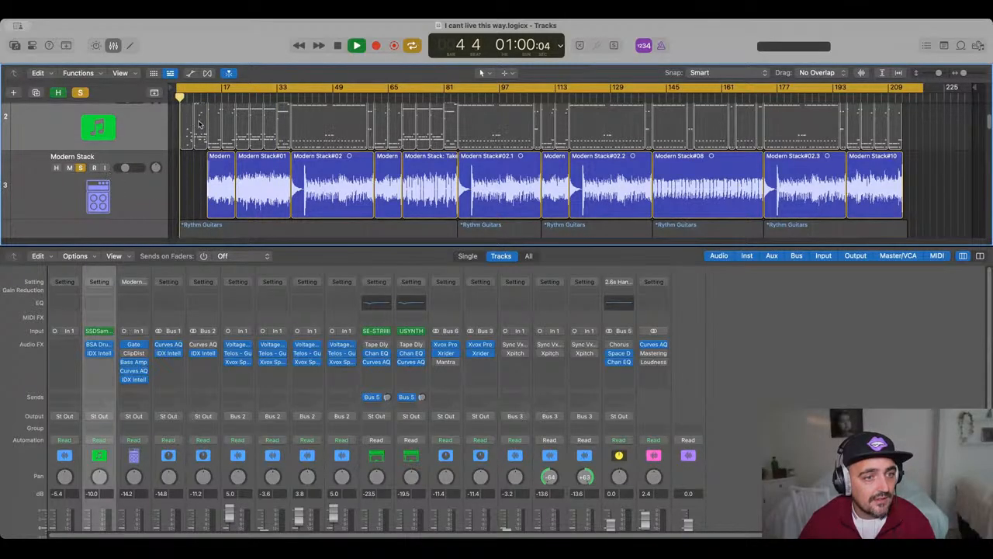
- Set the cycle range to about bars 13 to 31 and listen to the Modern Stack track within that loop
left_click_drag(208, 88, 270, 99)
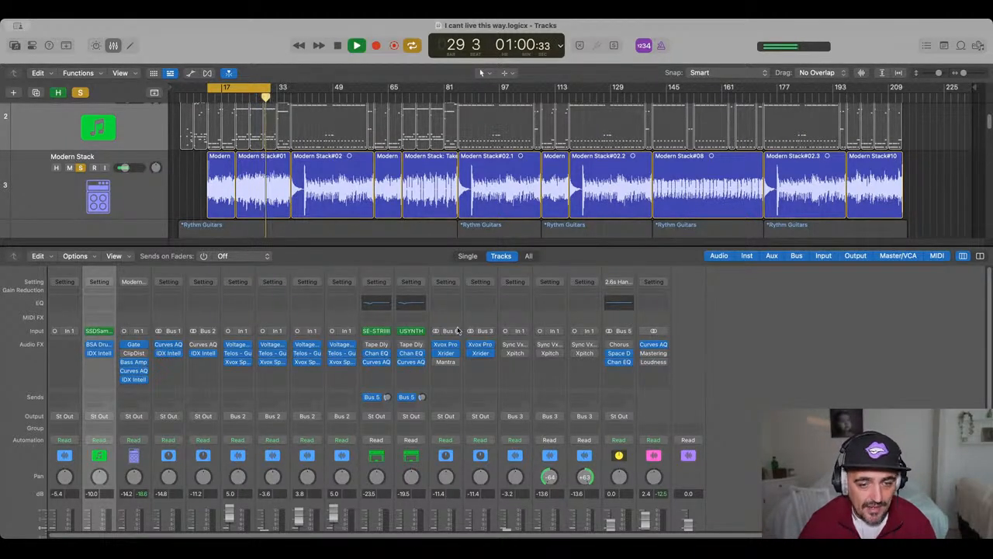
left_click(202, 361)
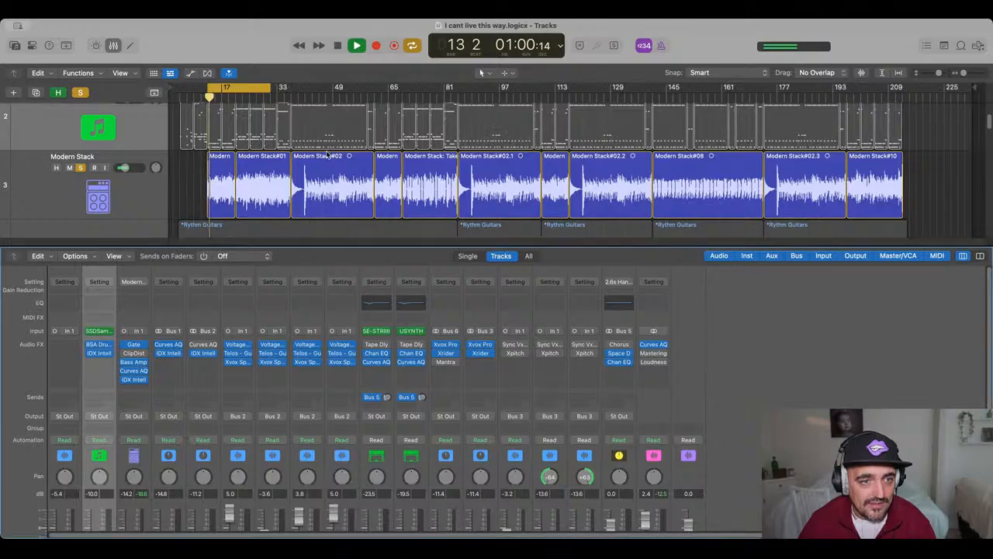
mouse_move(134, 377)
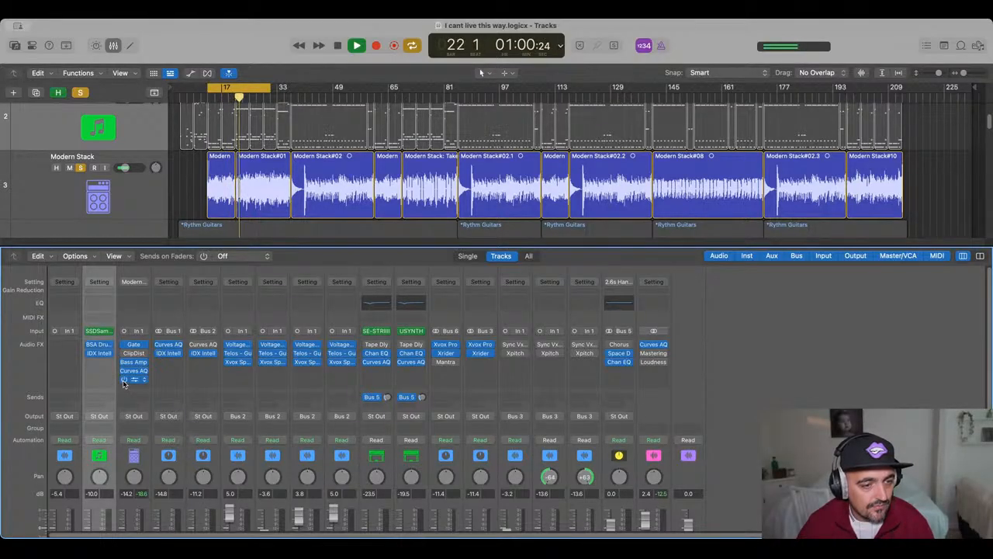
key("space")
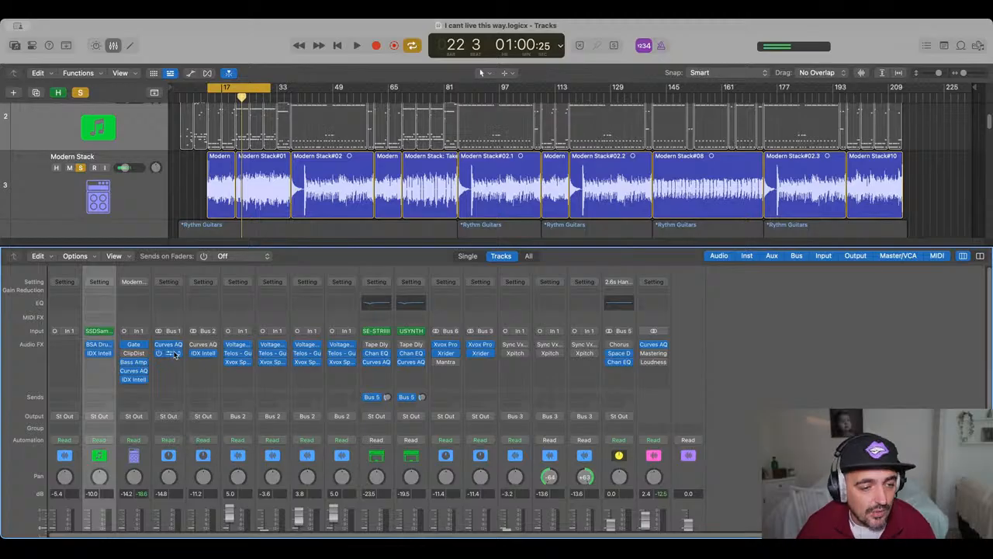
- Solo Inst 1 alongside Modern Stack and play the drums and bass together
scroll(129, 466, "down", 3)
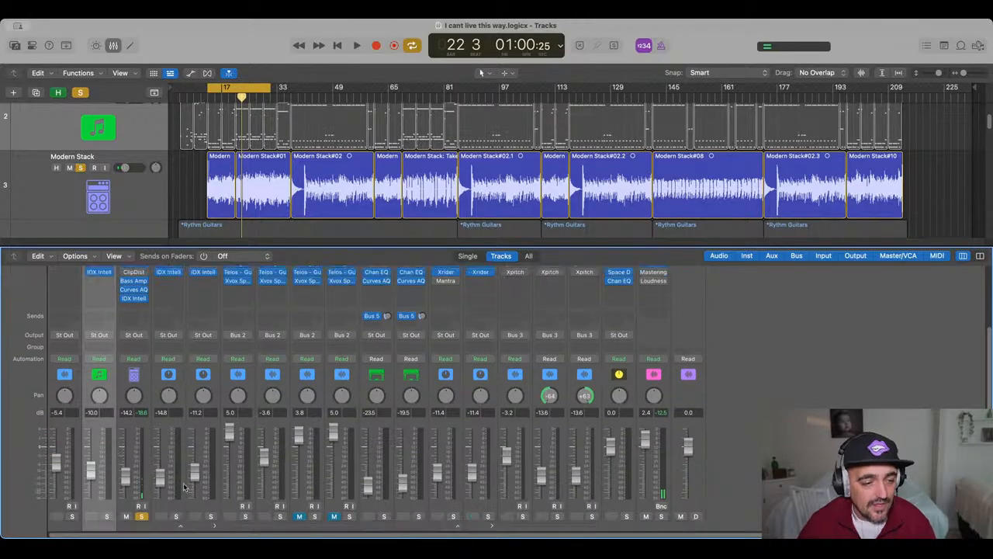
left_click(107, 516)
key("space")
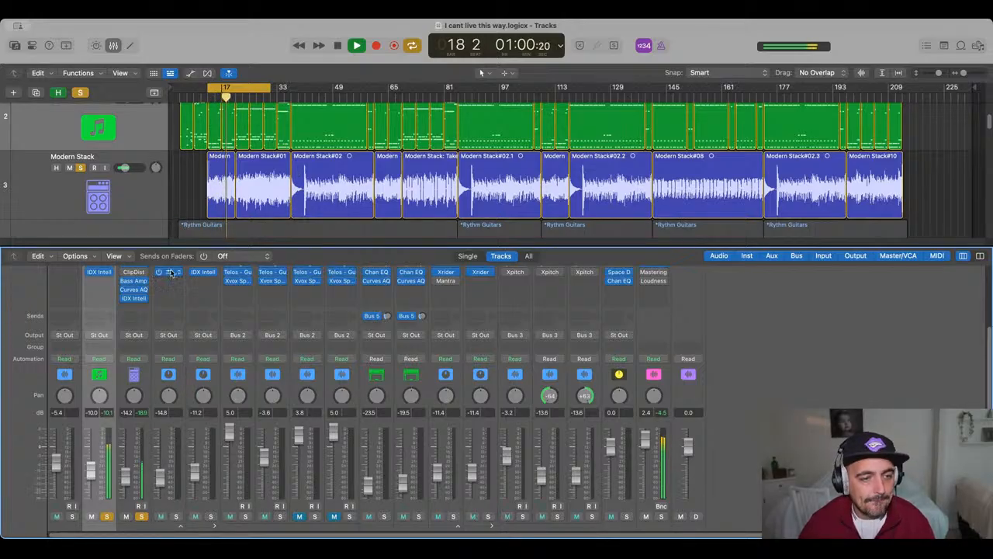
- Add the Rythm Guitars stack to the soloed tracks, stop playback, and expand the stack to show its individual channels
scroll(159, 350, "up", 2)
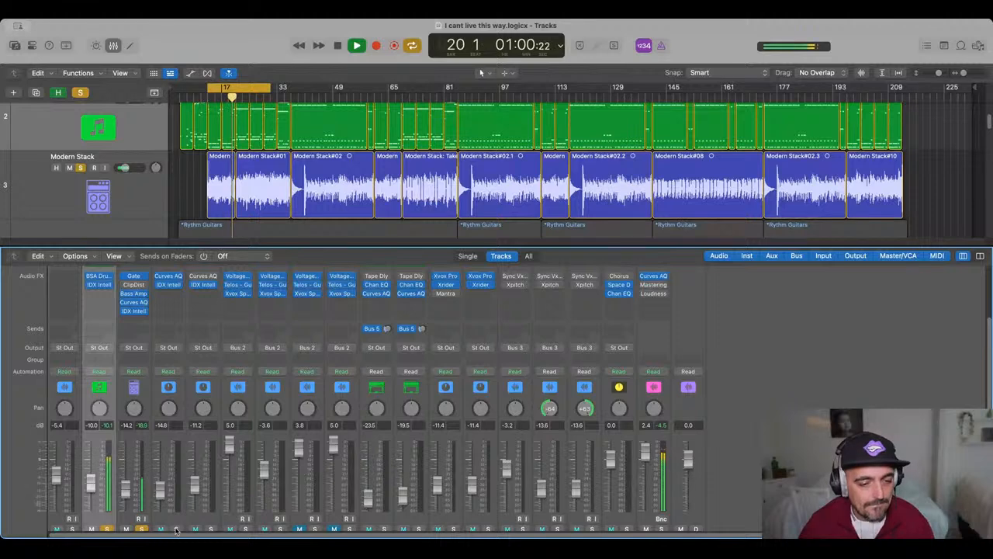
left_click(176, 528)
key("space")
scroll(184, 505, "down", 3)
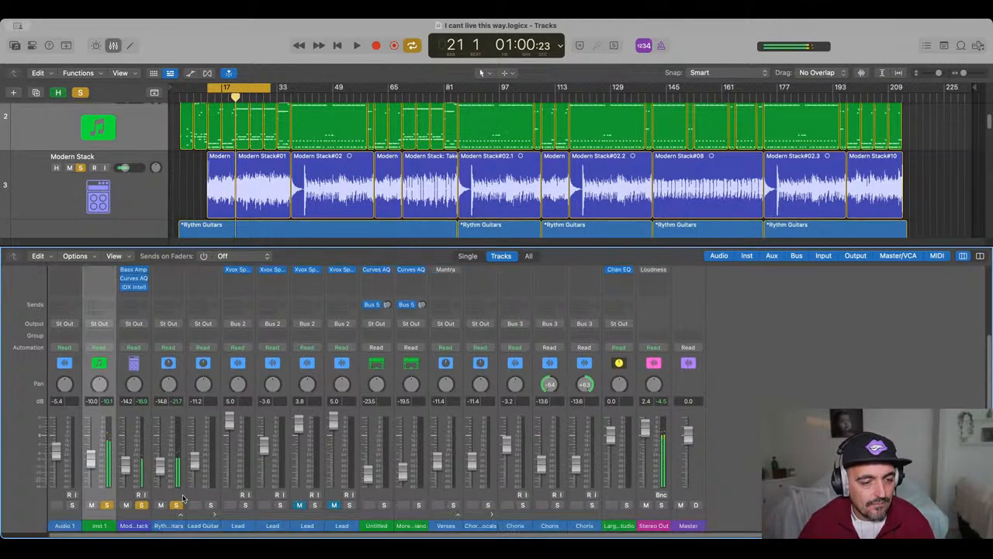
left_click(179, 514)
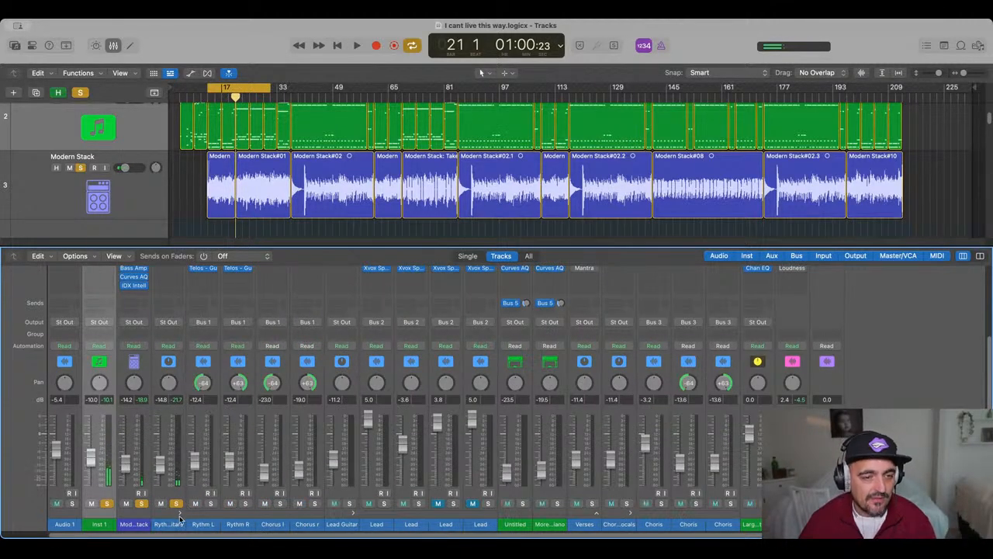
- Look through the rhythm and chorus guitar tracks, enlarge the mixer to show their inserts, and turn off cycle mode
scroll(149, 230, "down", 5)
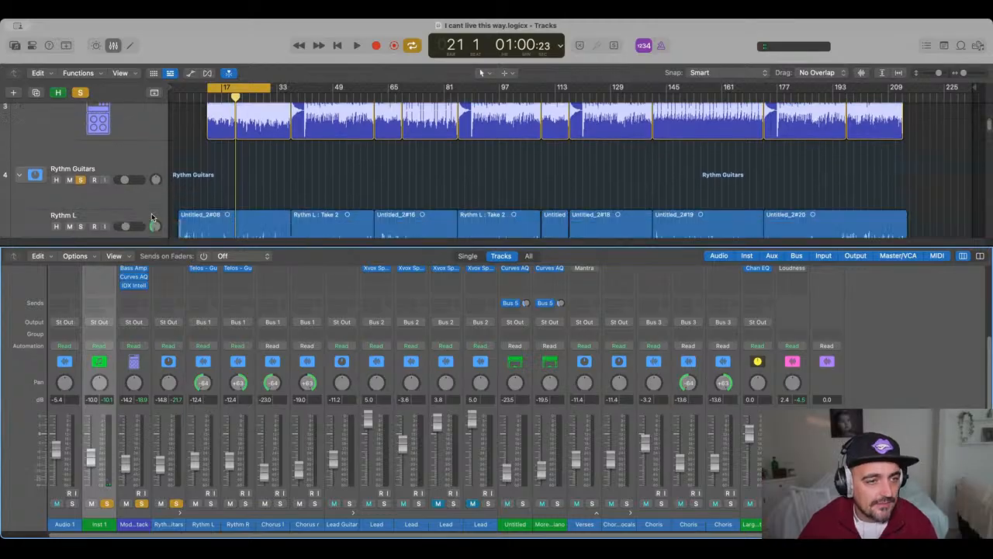
scroll(151, 208, "down", 1)
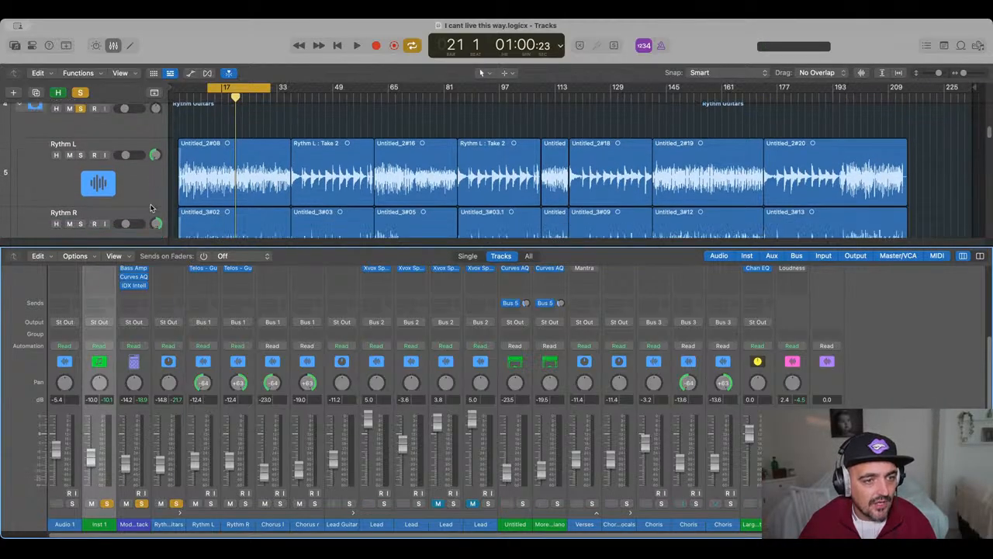
scroll(153, 178, "down", 3)
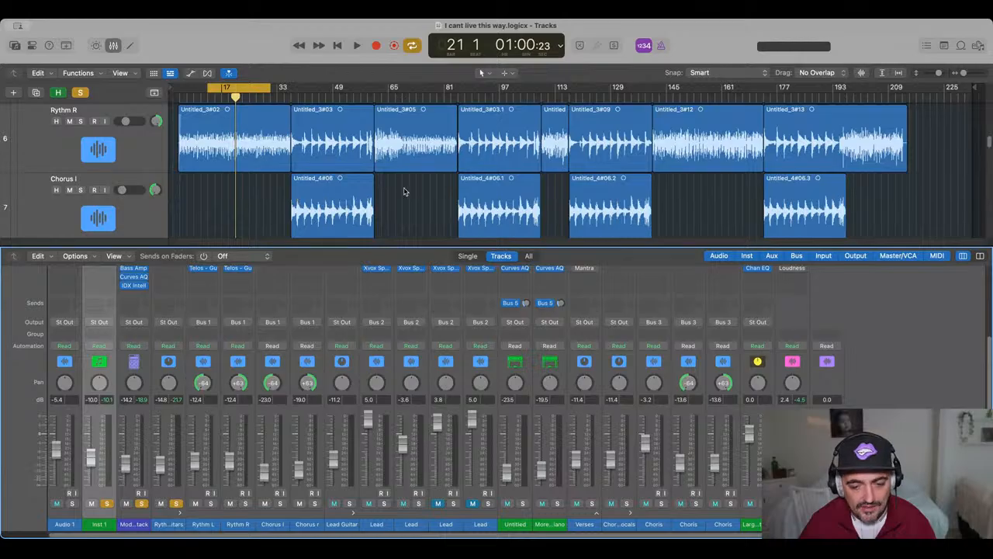
scroll(216, 227, "down", 4)
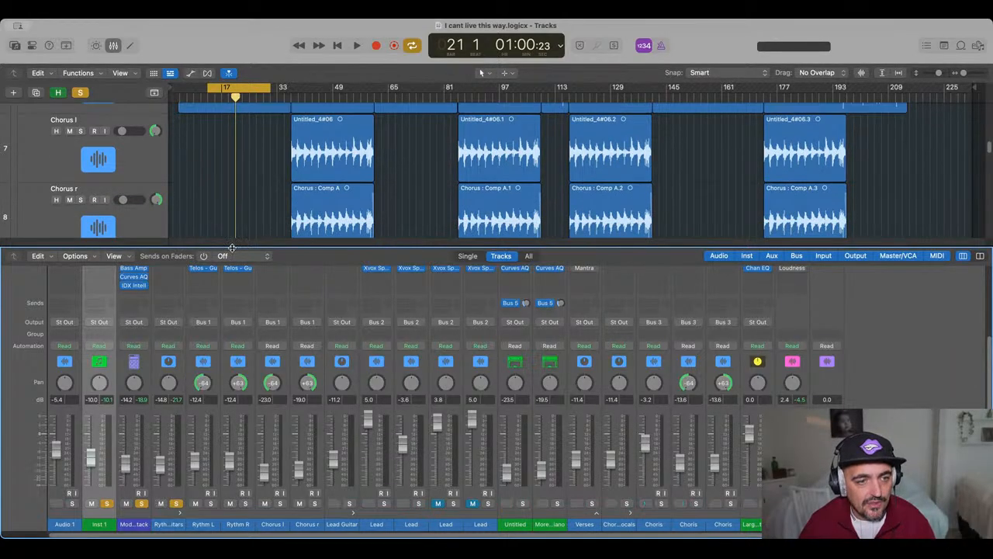
left_click_drag(232, 248, 255, 226)
scroll(256, 199, "up", 3)
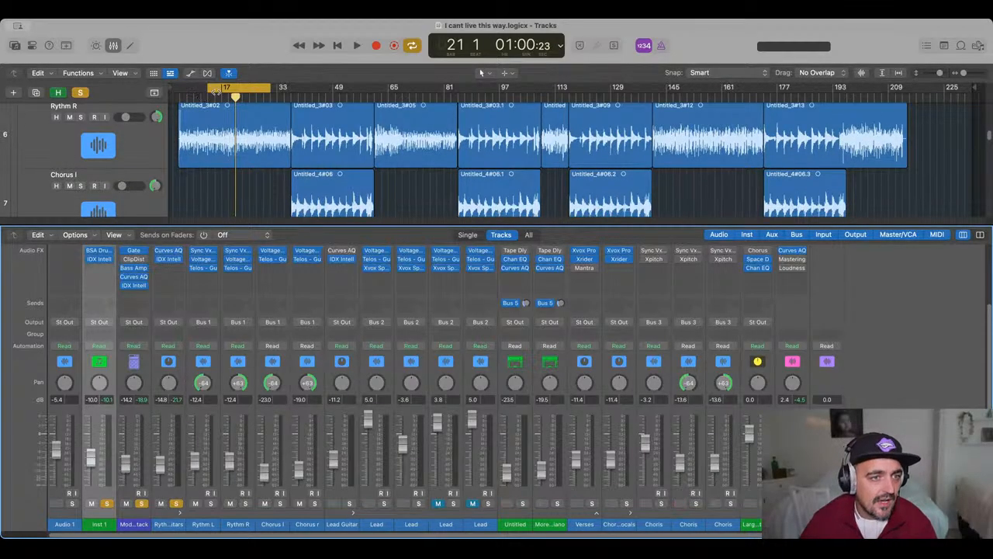
left_click(217, 92)
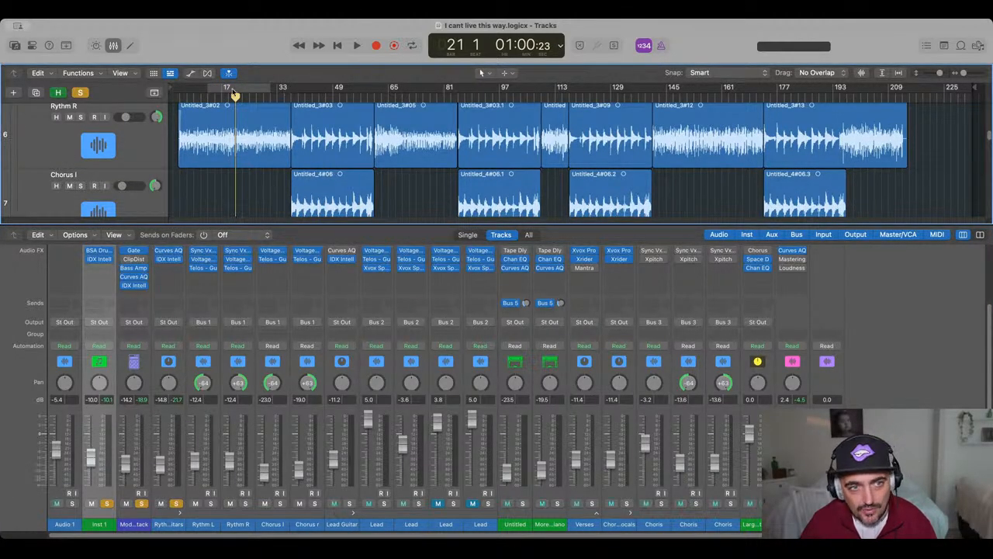
- Turn cycle mode back on, unsolo Modern Stack and Inst 1, and play the Rythm Guitars stack alone before stopping
left_click(216, 87)
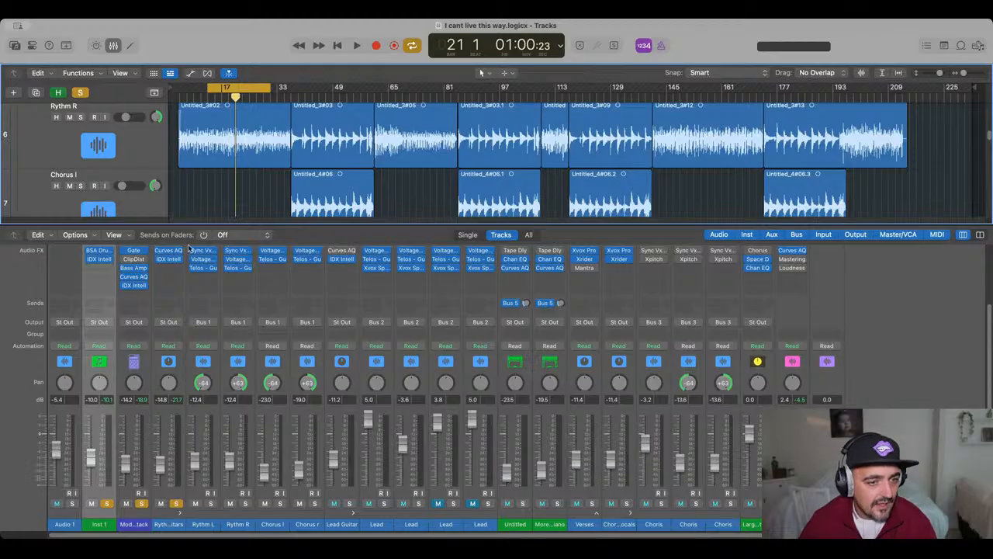
left_click(143, 505)
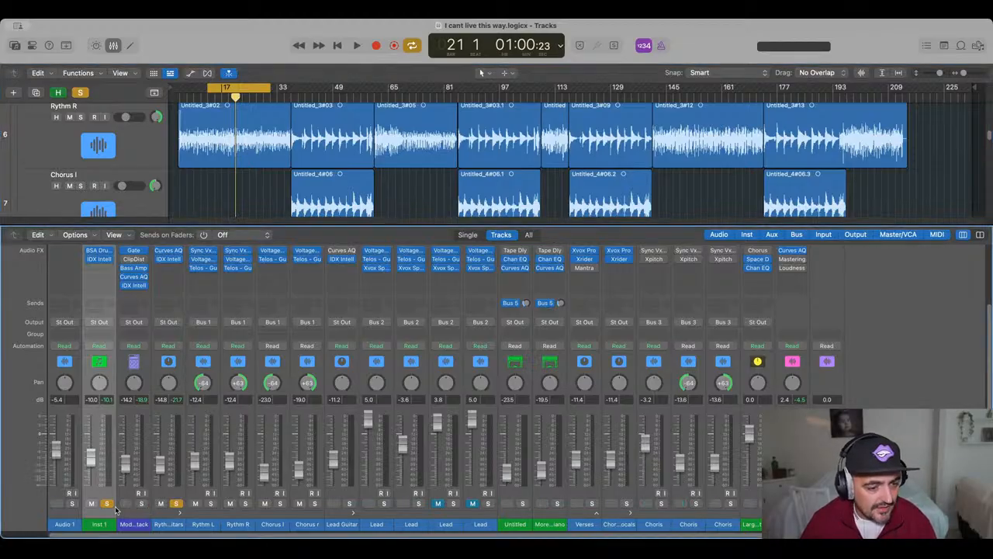
key("space")
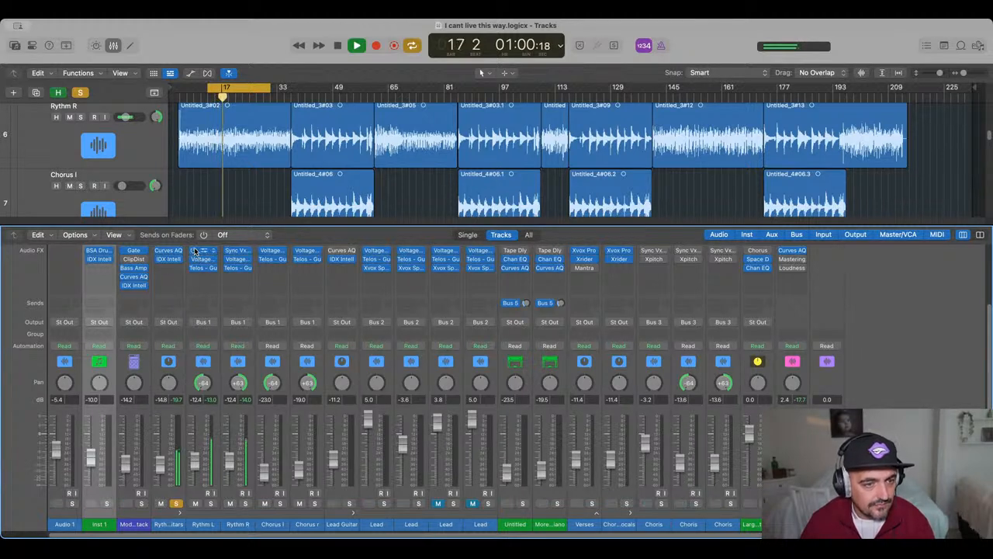
key("space")
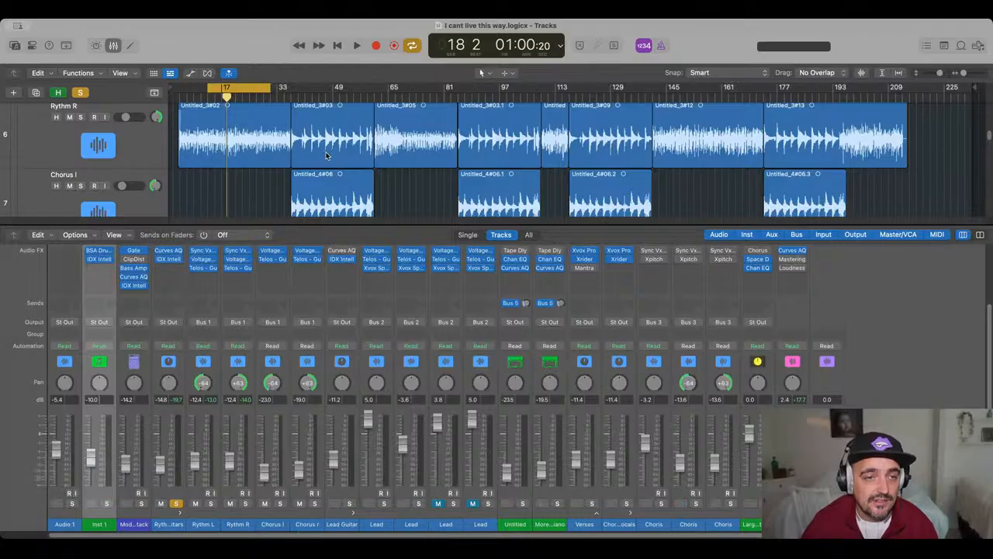
key("Tab")
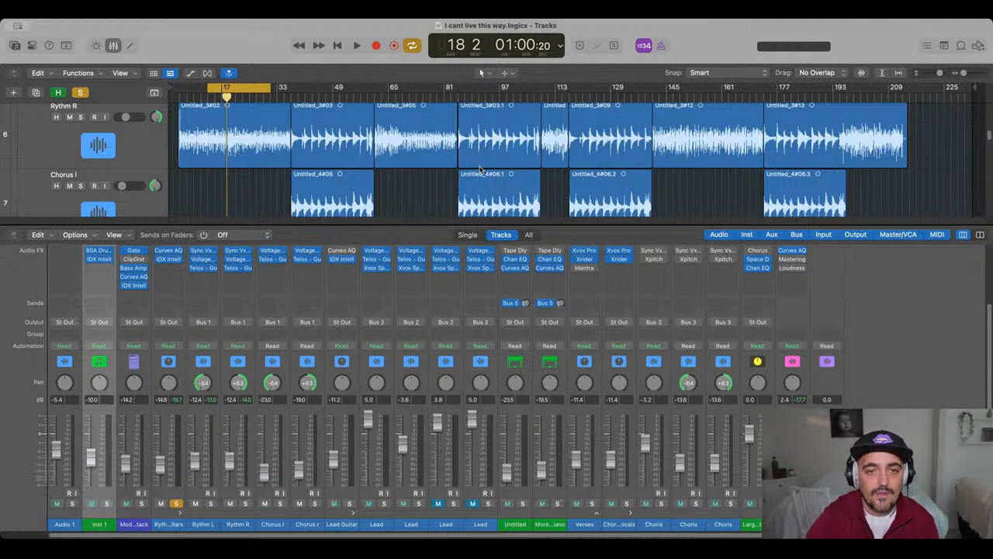
- Play the looped rhythm guitars, solo Rythm R, and select its track while listening to it
key("space")
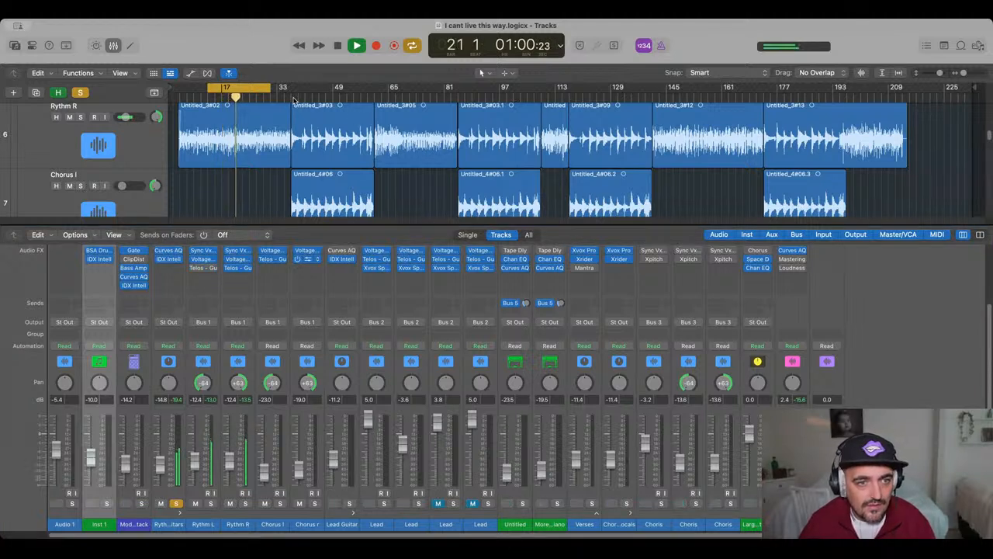
key("space")
left_click(81, 117)
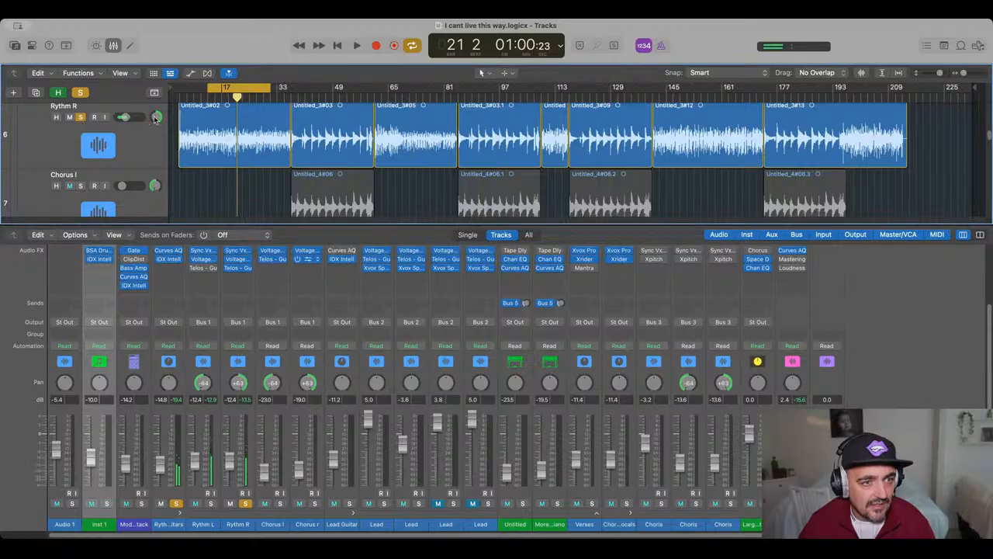
key("space")
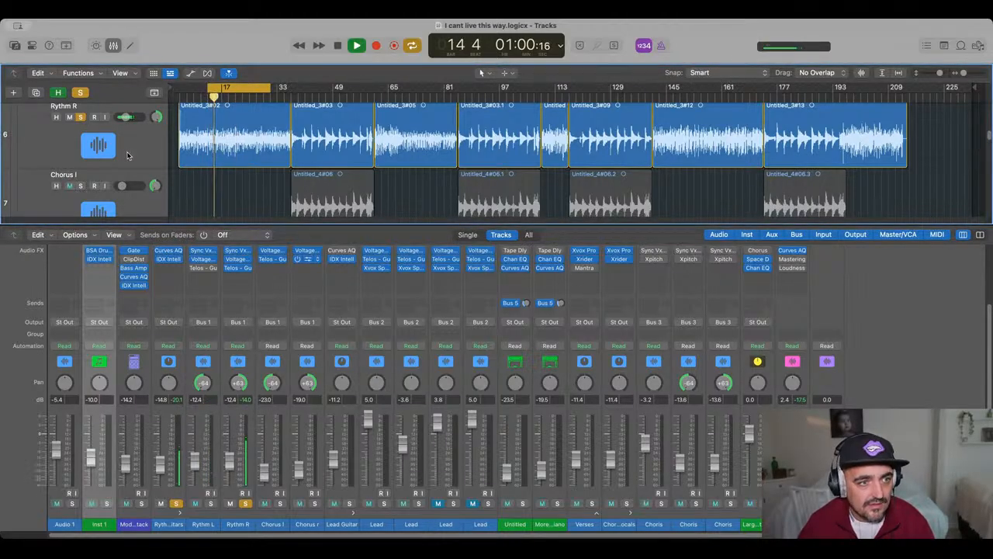
left_click(138, 148)
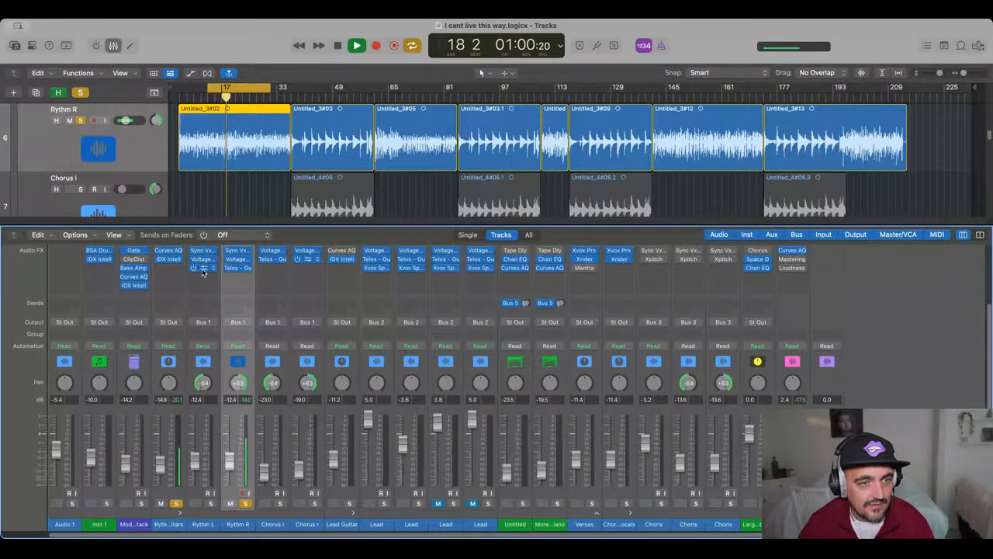
- Solo Rythm L and unsolo Rythm R during playback to hear the other rhythm guitar
scroll(120, 141, "up", 2)
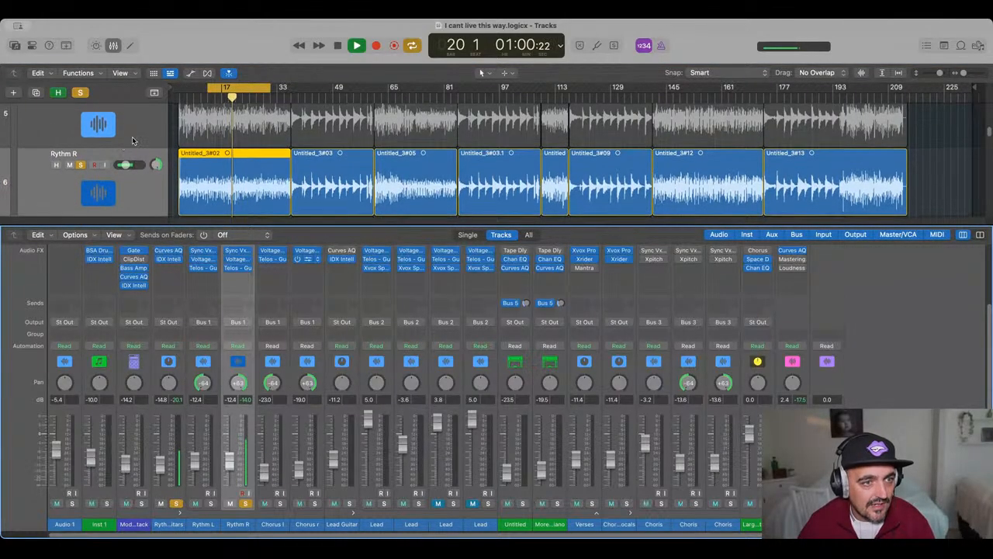
scroll(133, 133, "up", 2)
left_click(80, 136)
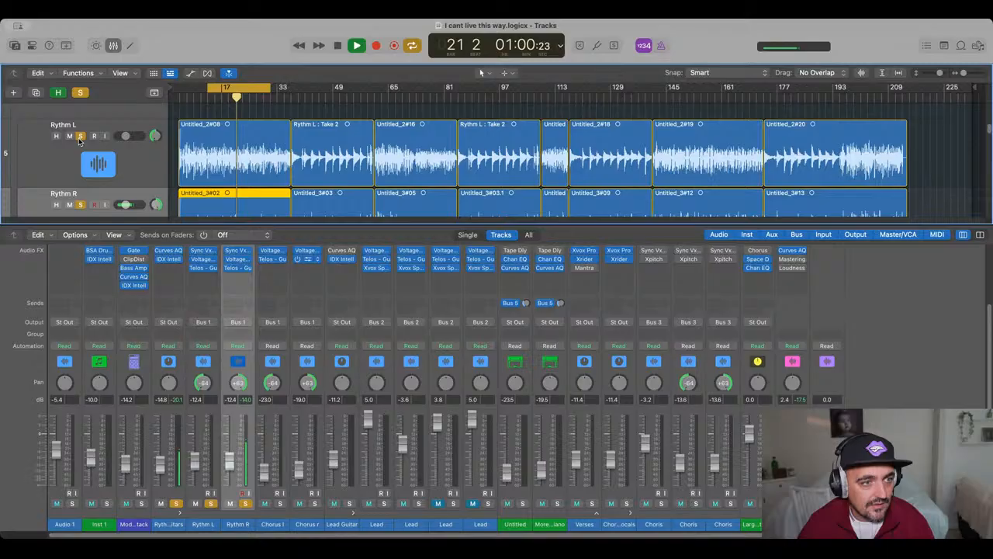
left_click(80, 204)
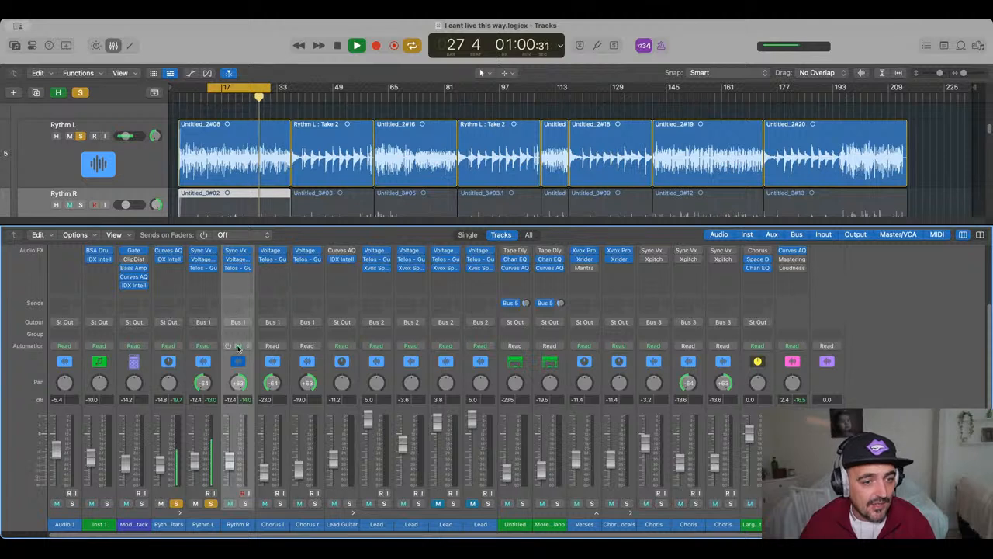
- Unsolo Rythm L, and solo Modern Stack and Inst 1 to hear bass and drums with both rhythm guitars
left_click(210, 503)
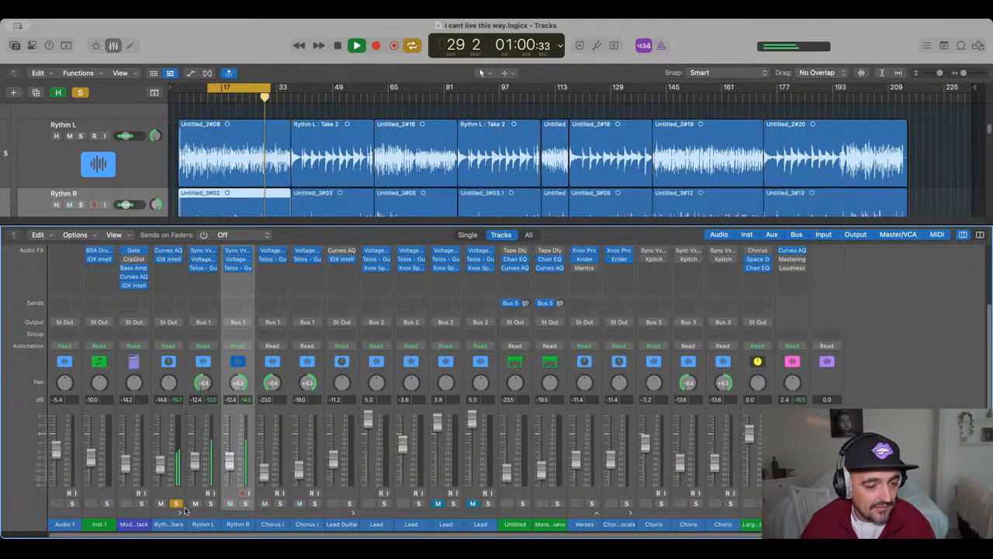
left_click(142, 503)
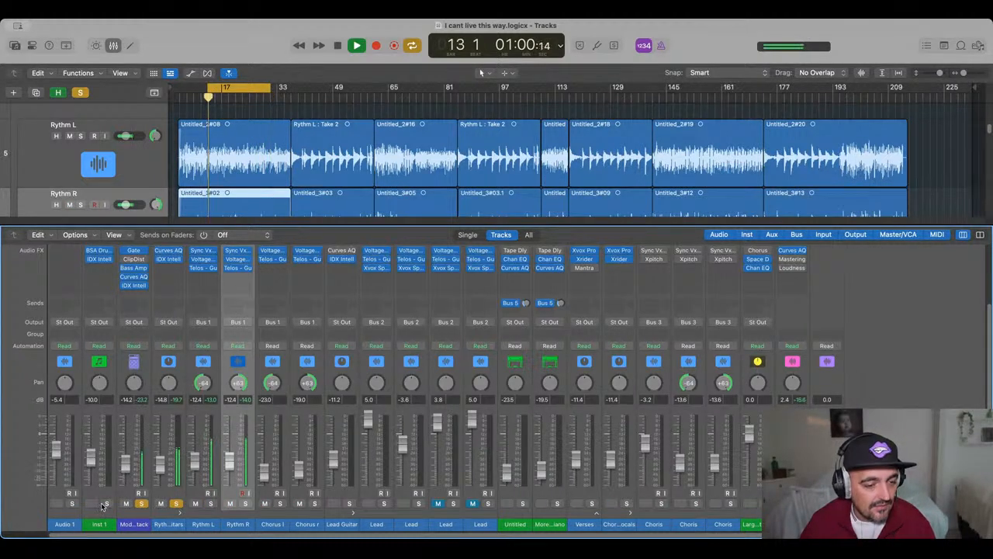
left_click(107, 503)
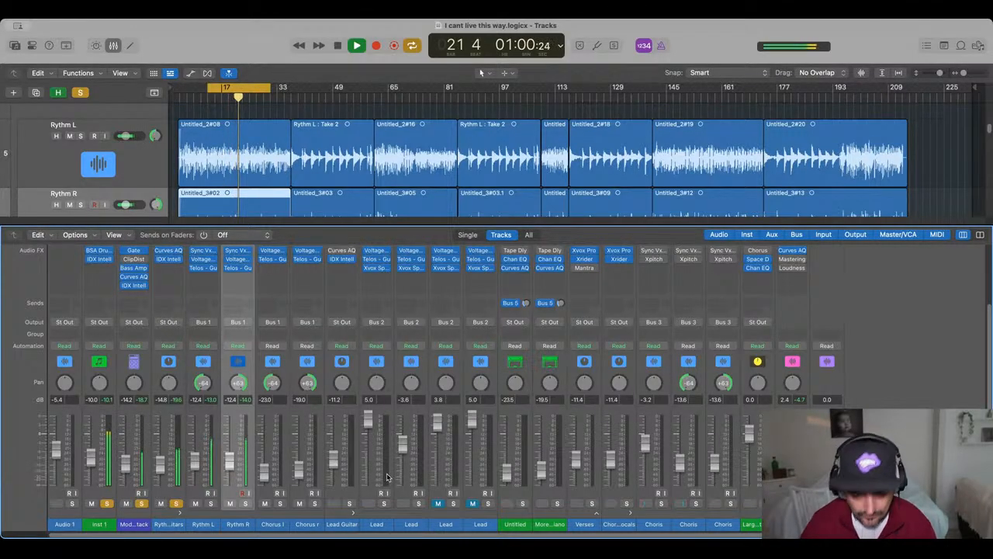
left_click(280, 504)
left_click(279, 503)
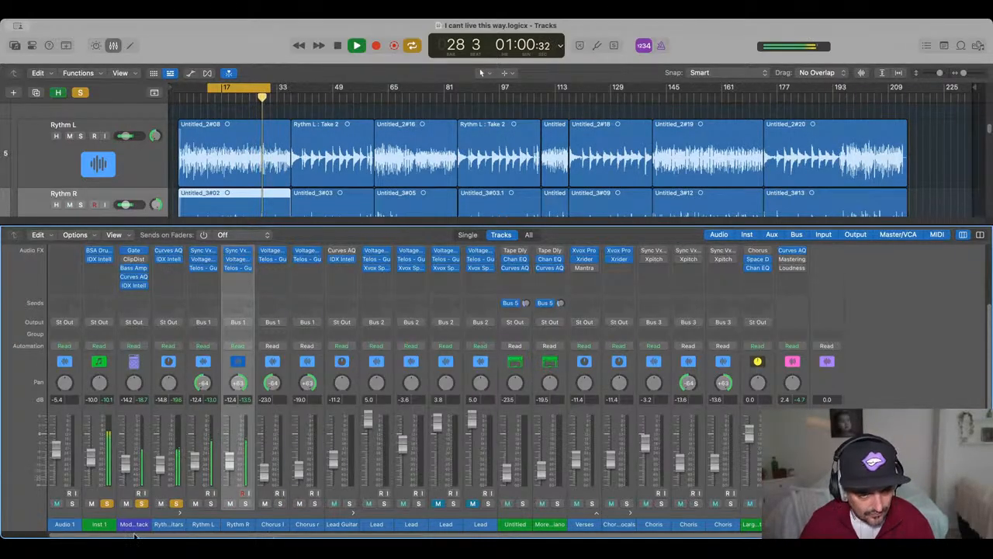
- Clear all solos, turn off cycle mode, and briefly play the full mix
scroll(403, 517, "right", 2)
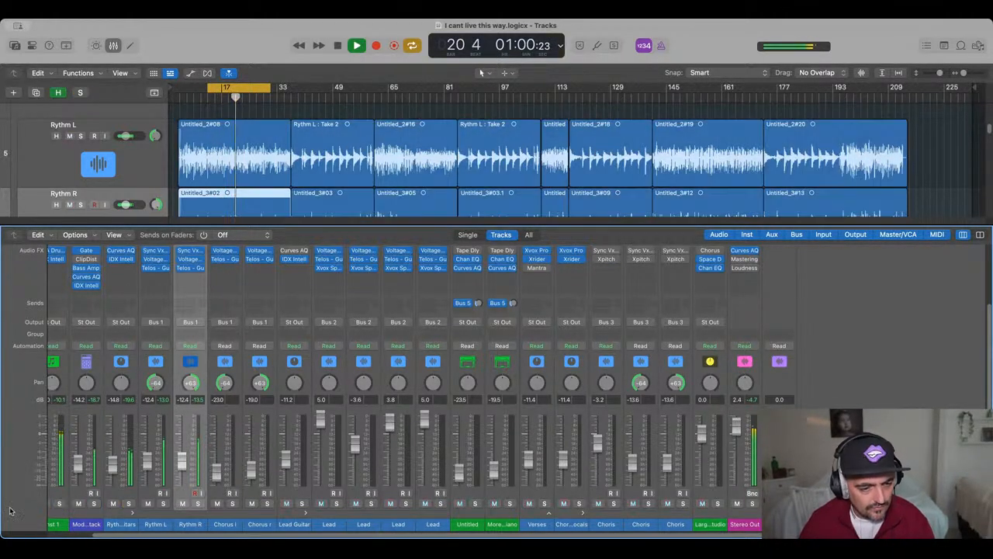
key("space")
scroll(137, 535, "left", 3)
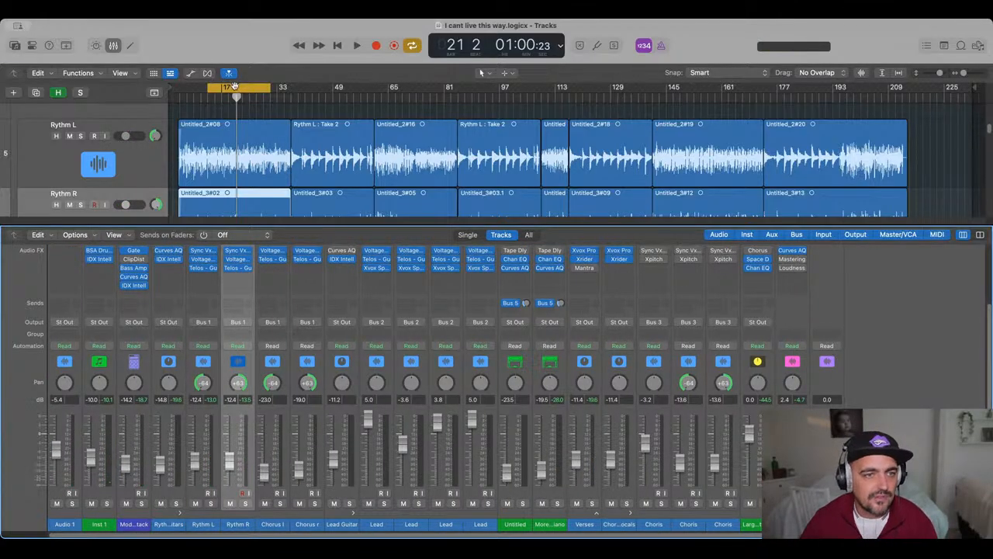
left_click(235, 87)
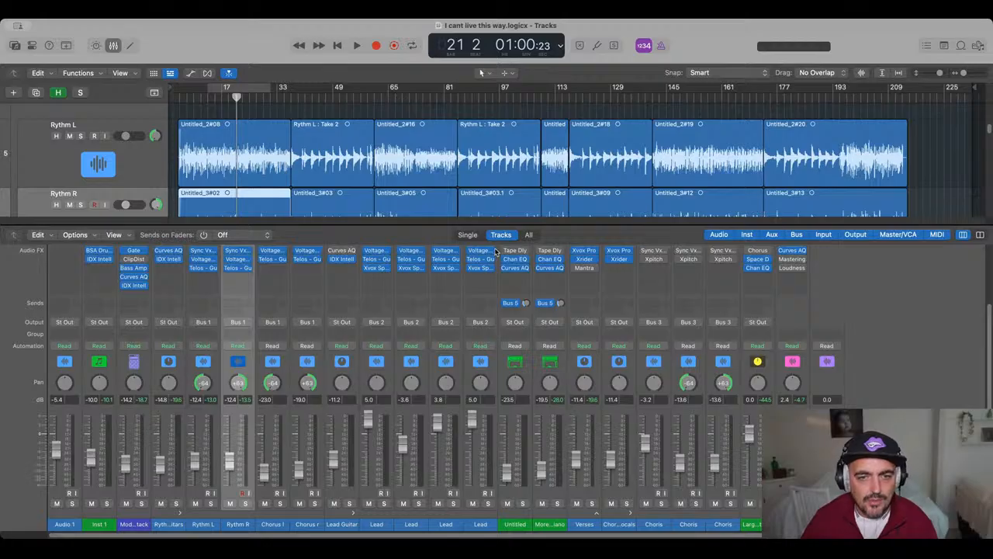
key("space")
- Locate the Lead Guitar stack in the arrangement and select it
scroll(124, 181, "down", 5)
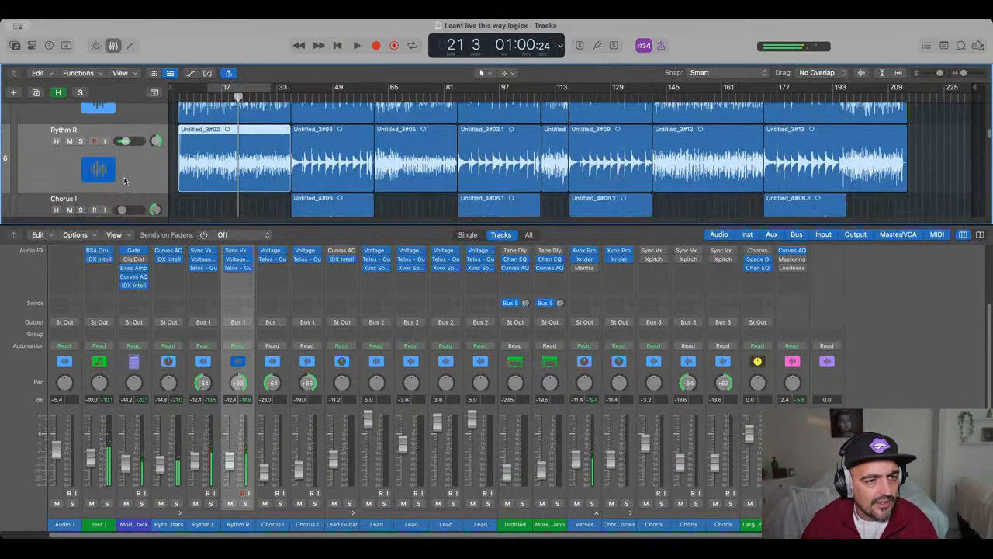
scroll(124, 181, "down", 5)
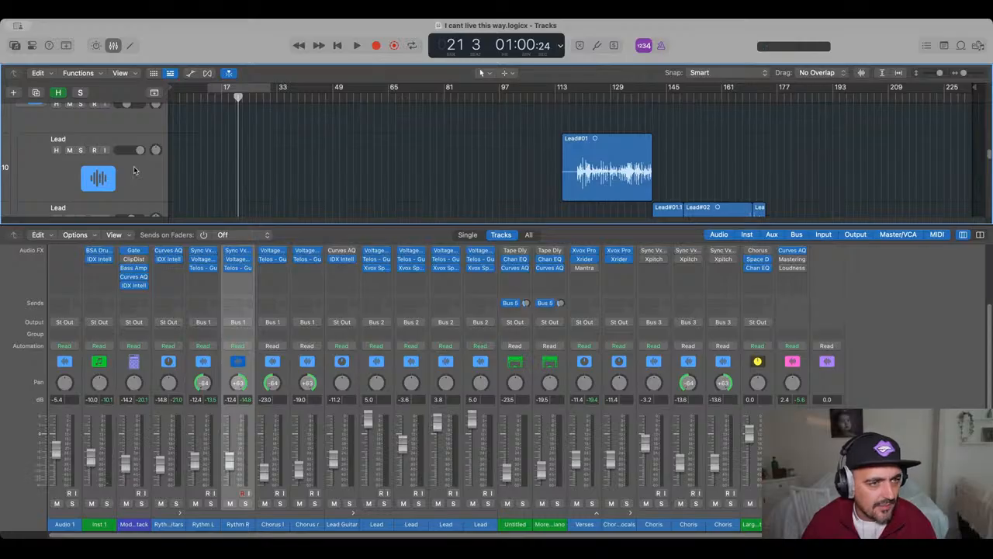
scroll(134, 166, "up", 2)
left_click(135, 130)
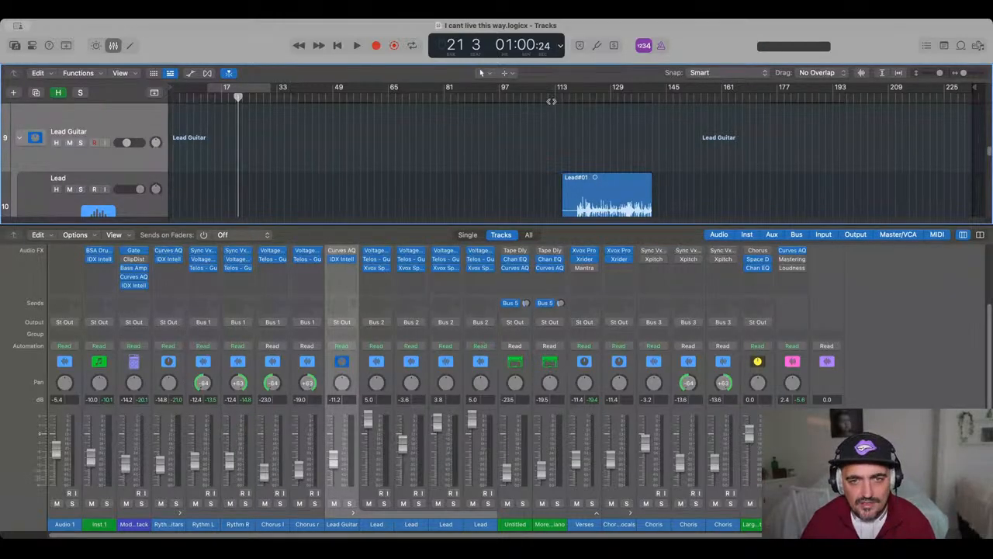
- Set the cycle range to about bars 113 to 141 around the first lead guitar region and listen to its beginning
left_click_drag(556, 90, 653, 109)
key("space")
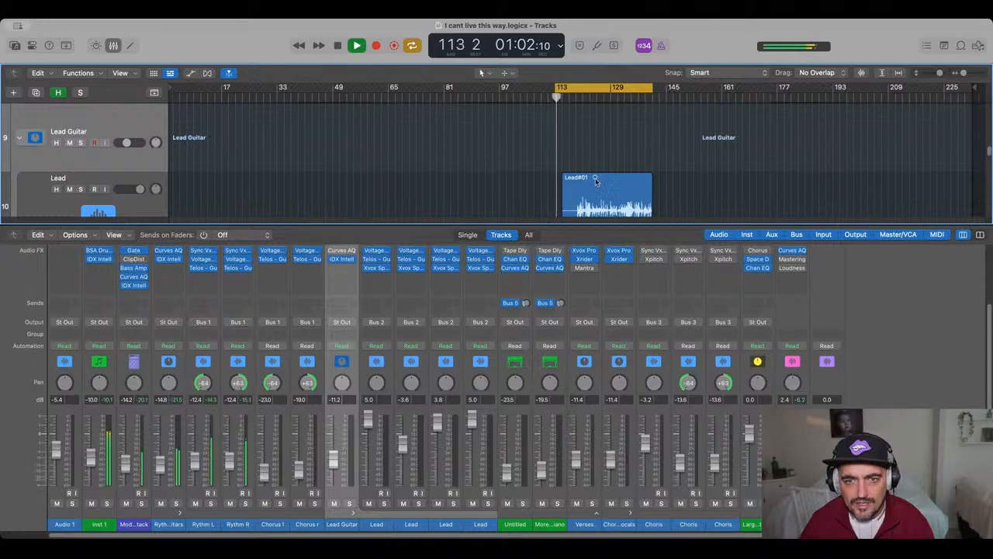
scroll(590, 156, "down", 3)
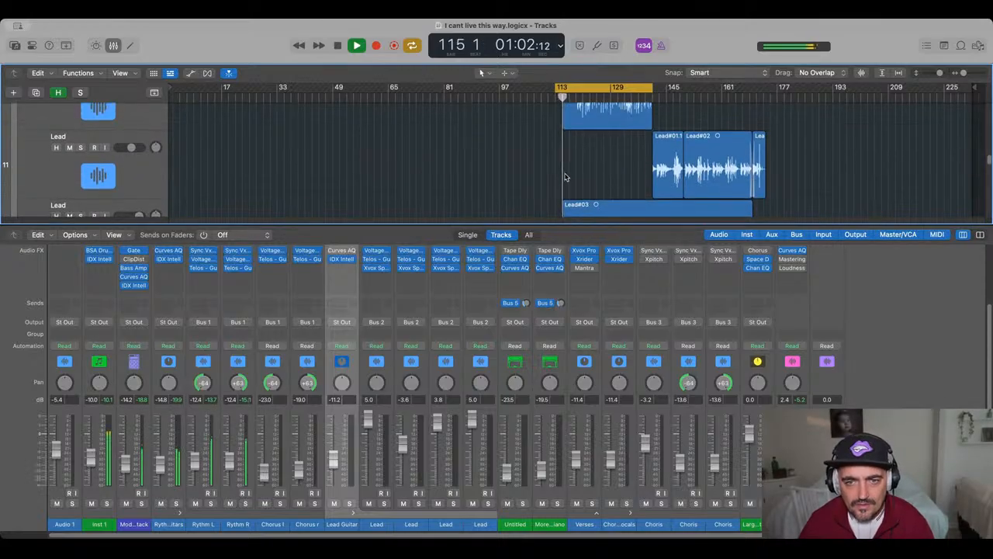
scroll(574, 169, "up", 2)
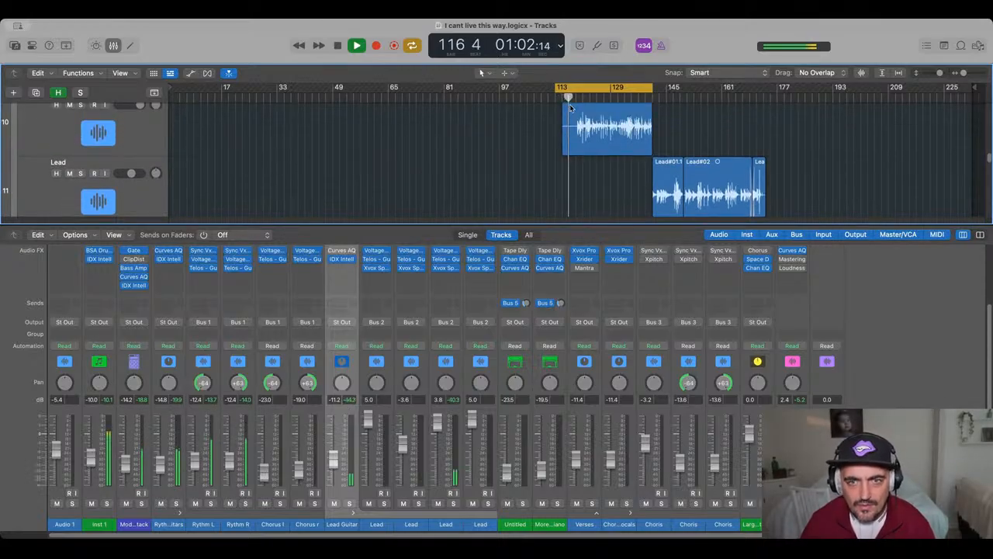
key("space")
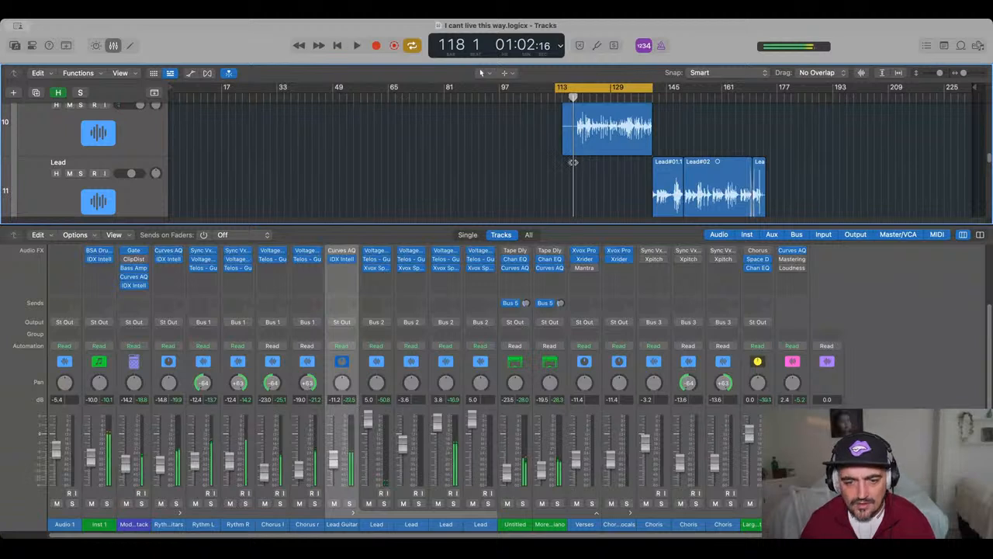
- Solo the Untitled and More Modulation Piano tracks, play them together in the loop, and locate their MIDI regions
left_click(523, 504)
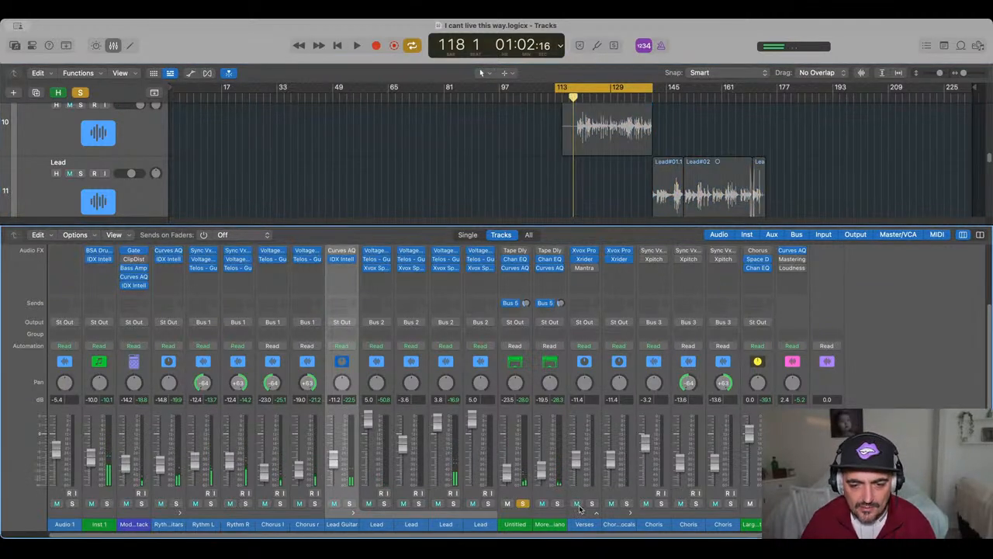
left_click(555, 504)
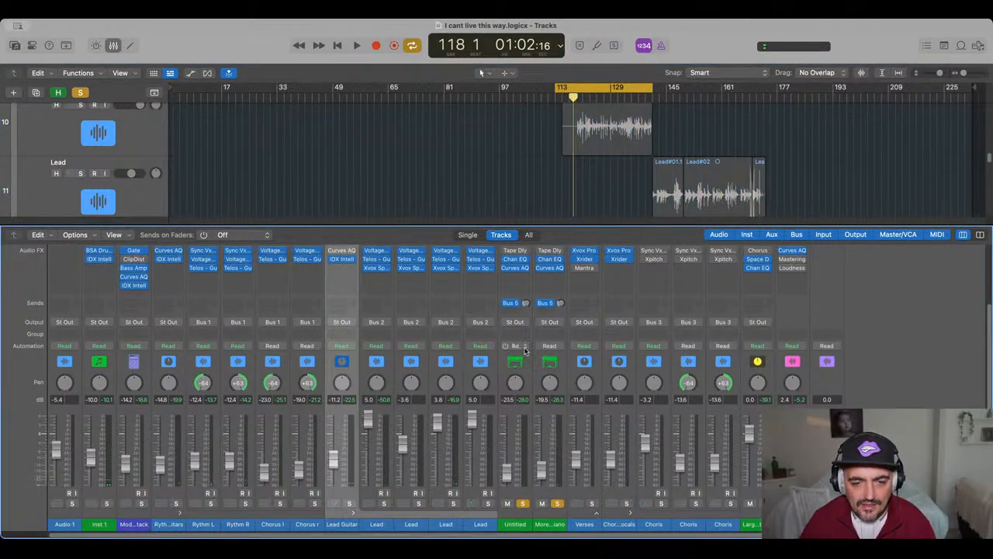
key("space")
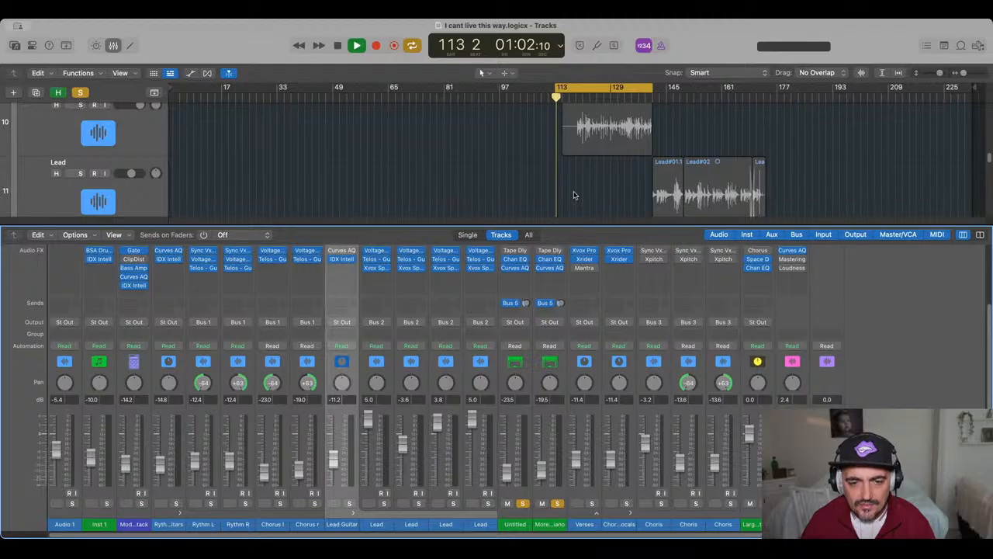
scroll(554, 148, "up", 6)
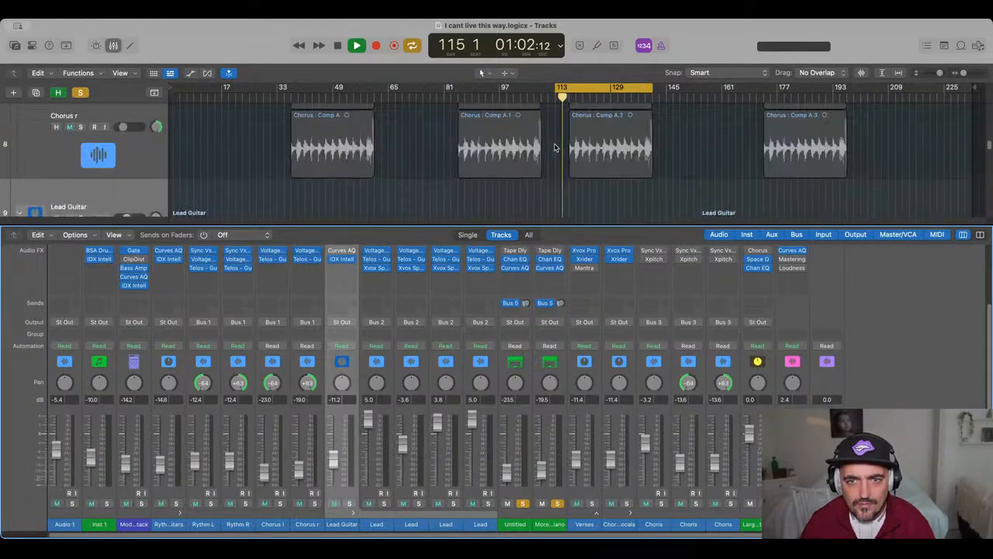
scroll(554, 148, "up", 8)
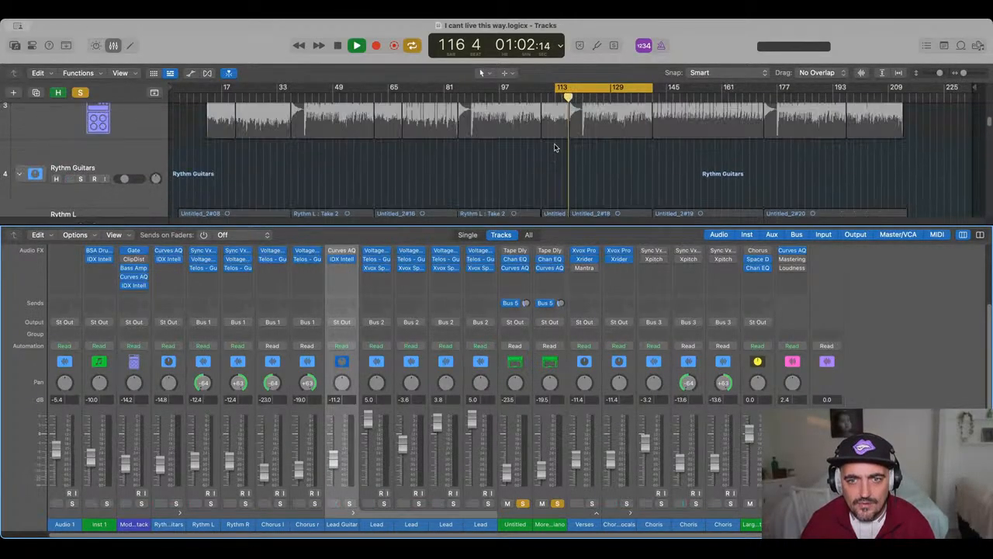
scroll(554, 148, "up", 2)
scroll(554, 149, "down", 8)
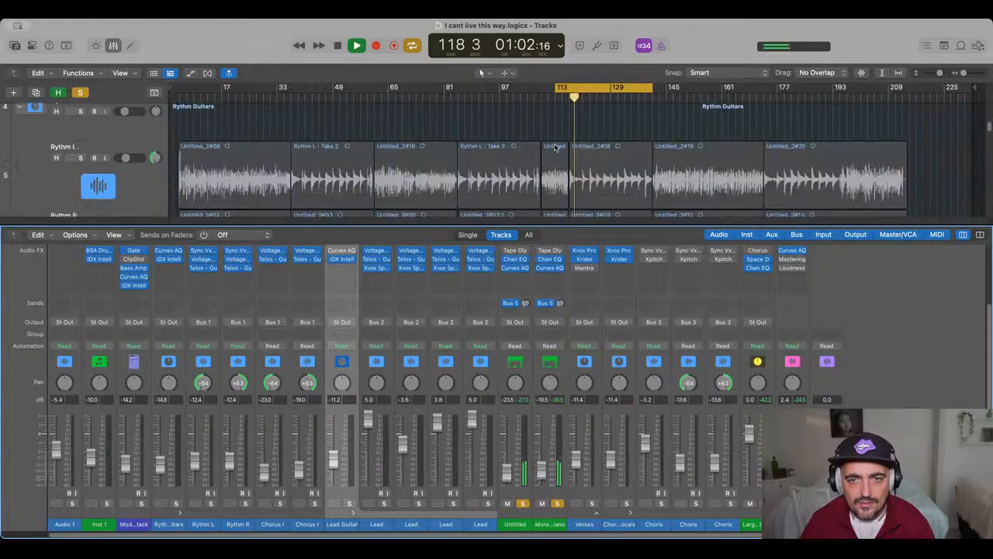
scroll(554, 148, "down", 10)
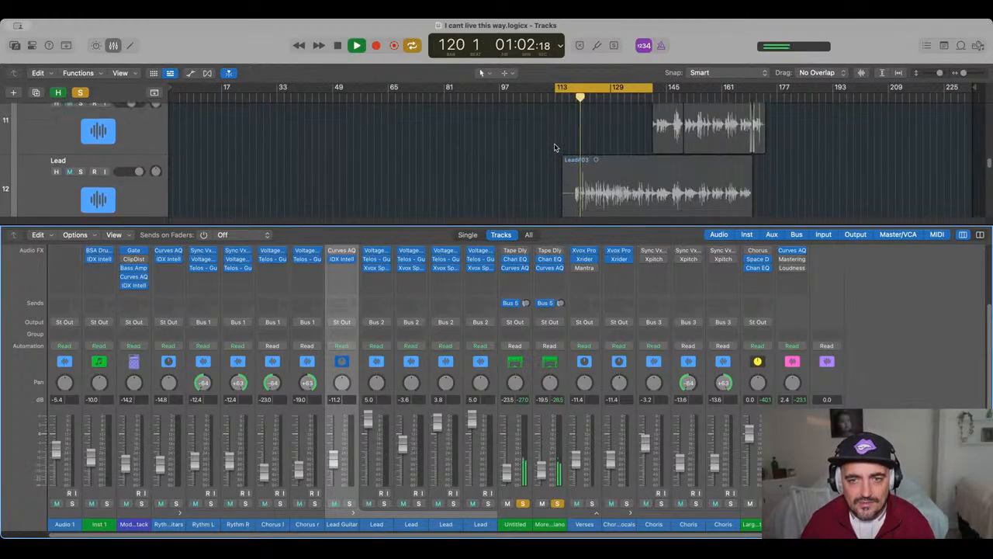
scroll(554, 148, "down", 3)
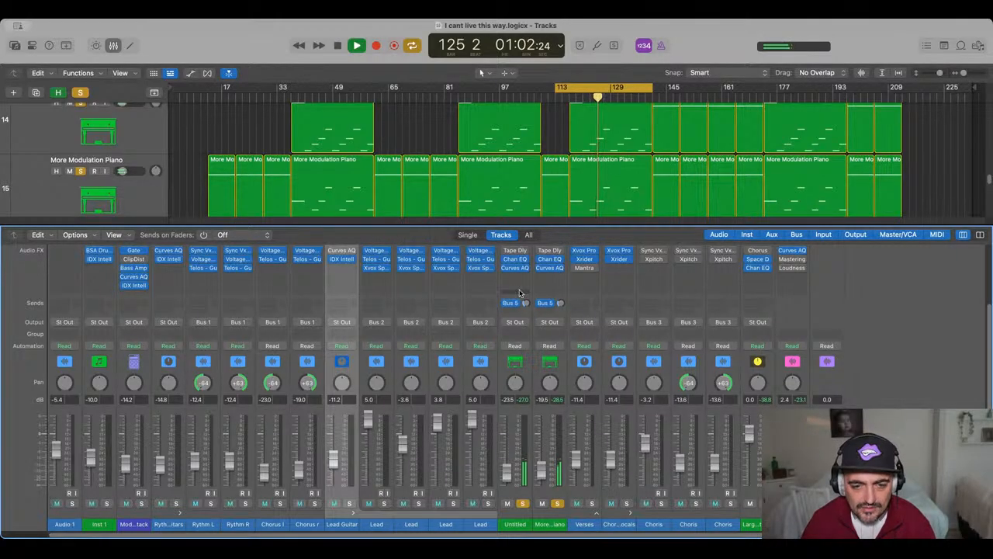
- Bring the channel input slots into view in the mixer and stop playback of the two soloed instrument tracks
scroll(520, 293, "up", 2)
scroll(520, 293, "up", 1)
key("space")
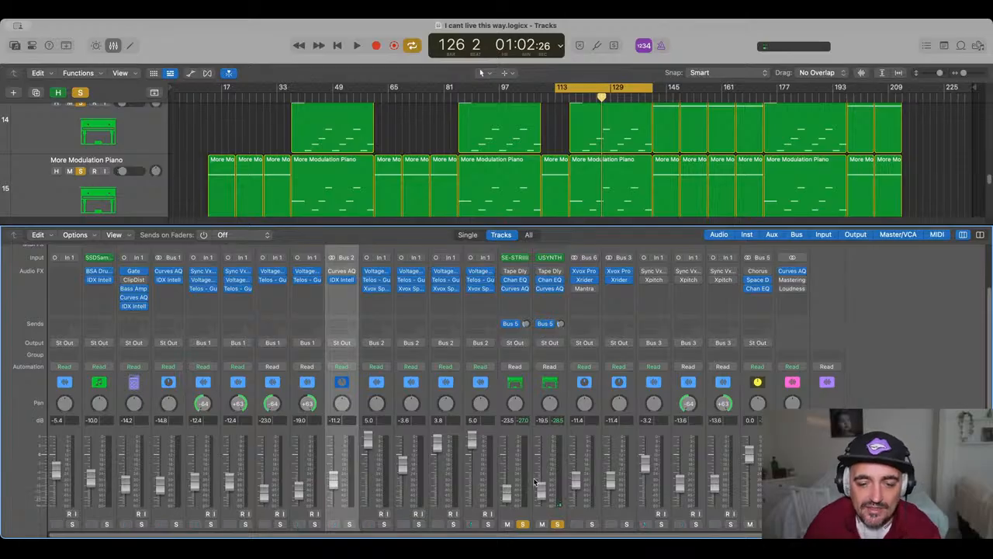
- Listen to the two soloed instrument tracks in the loop and unsolo both Untitled and More Modulation Piano
key("space")
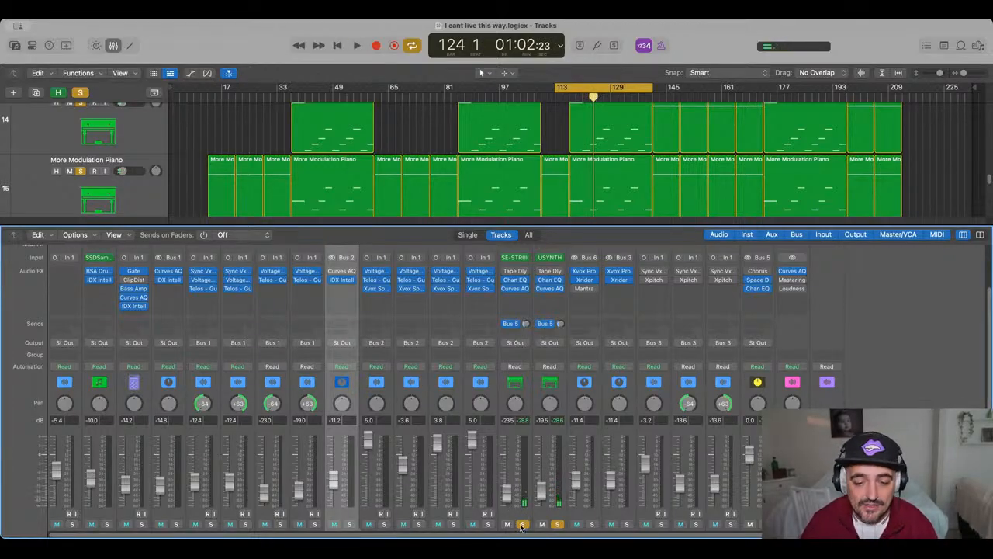
left_click(522, 524)
left_click(557, 524)
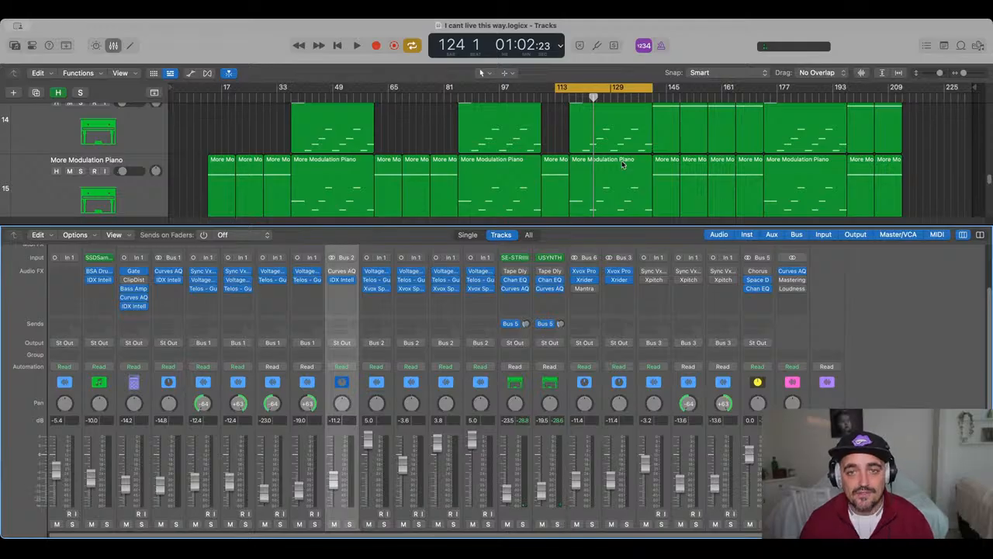
- Play the full mix looped over about bars 117 to 141 and stop playback around bar 125
key("space")
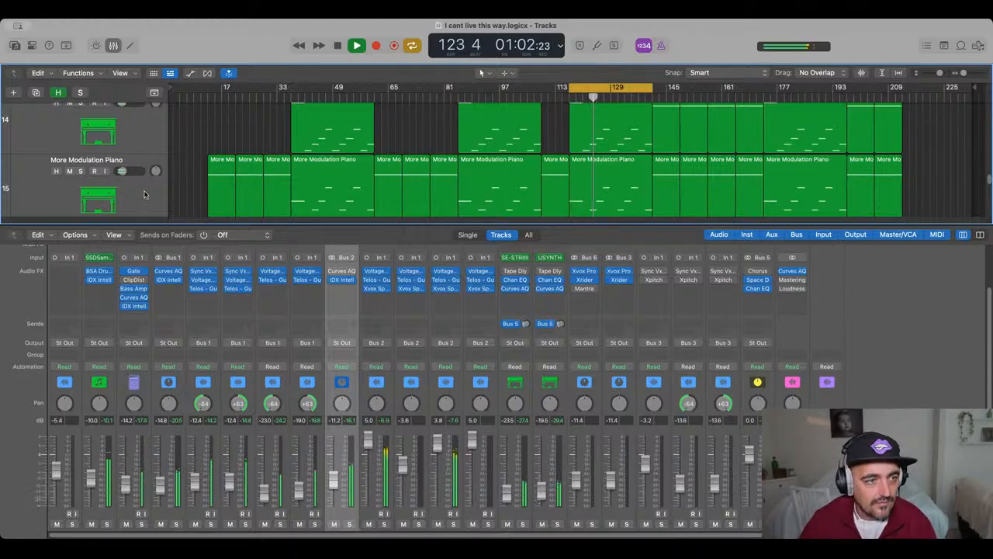
scroll(146, 200, "down", 3)
key("space")
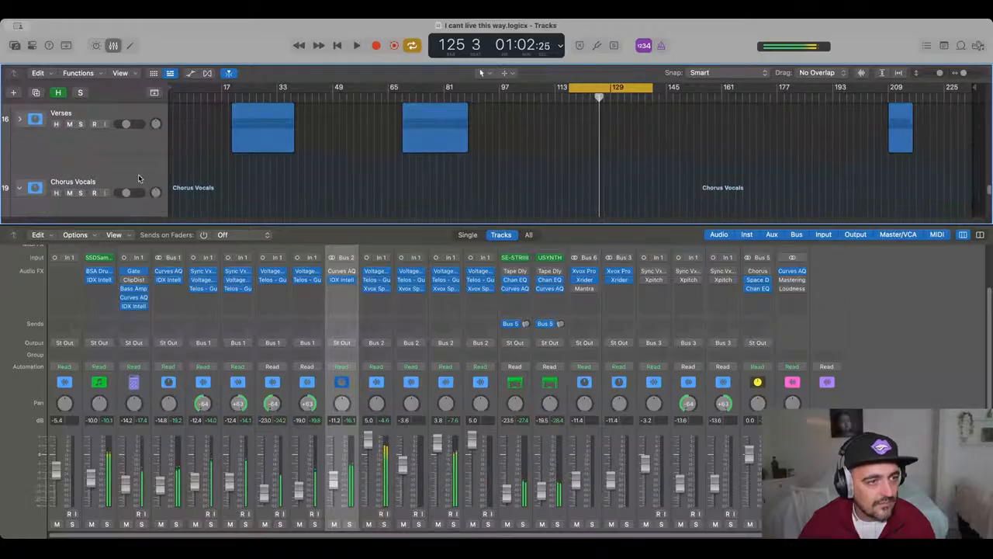
- Mute the second, third and fourth Lead tracks in the Lead Guitar stack
scroll(139, 175, "up", 5)
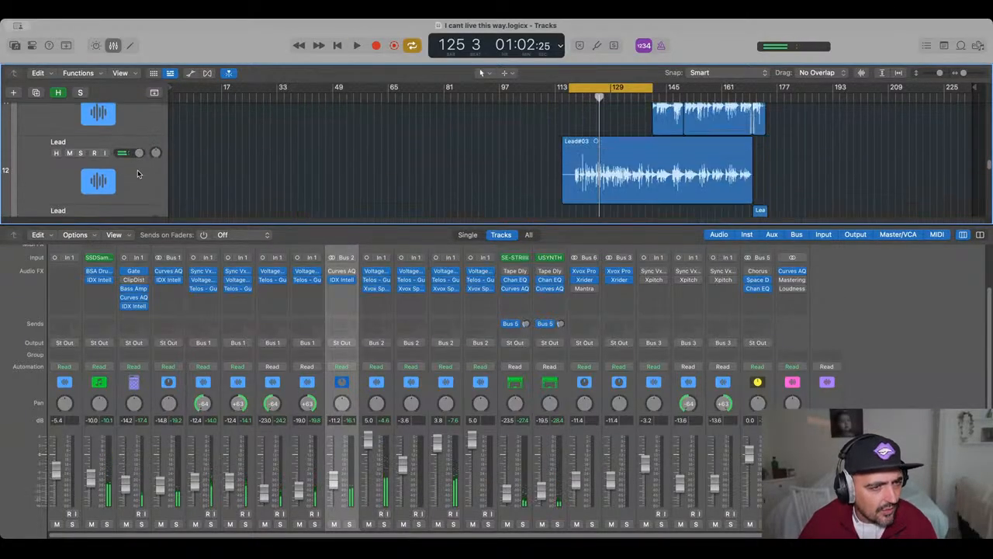
scroll(137, 173, "up", 1)
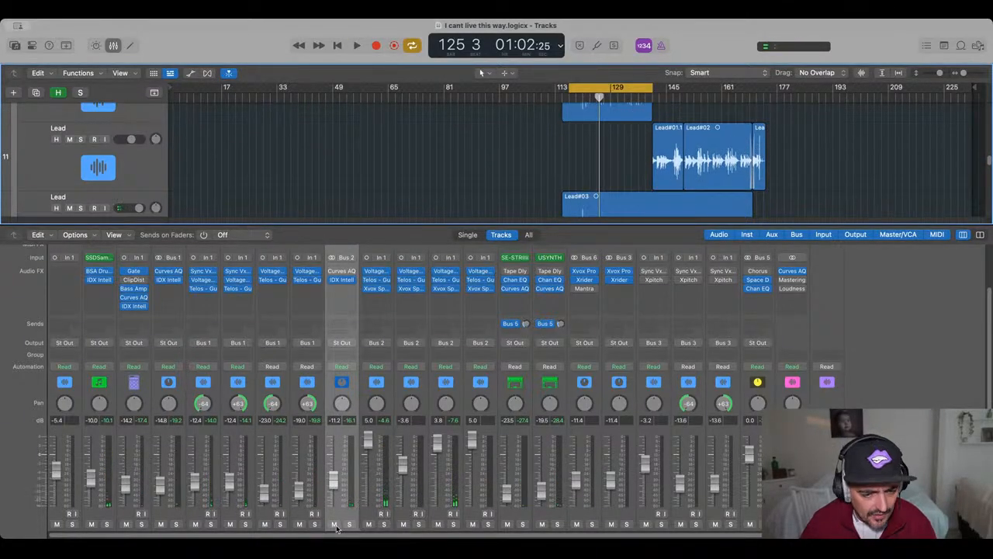
scroll(339, 446, "down", 1)
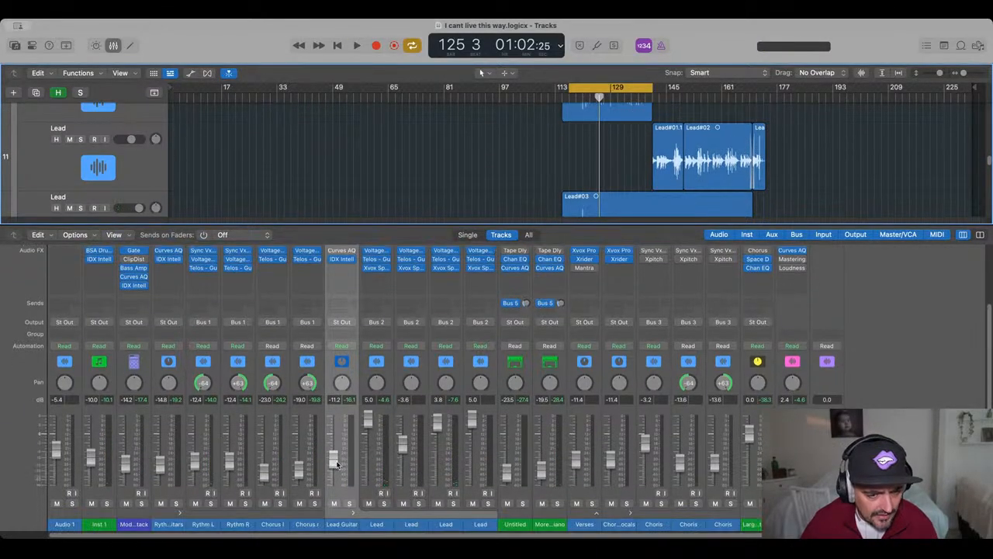
left_click(403, 504)
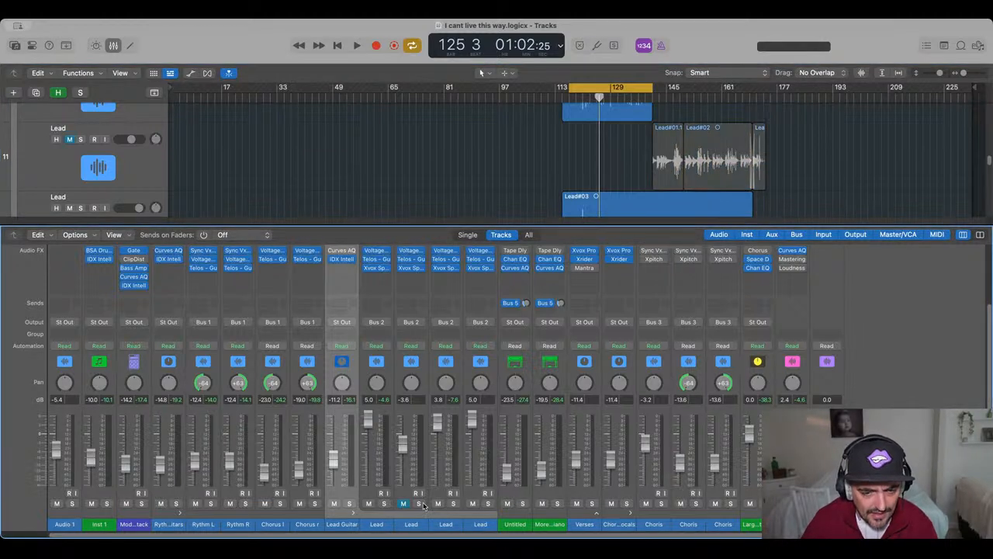
left_click(457, 506)
left_click(438, 503)
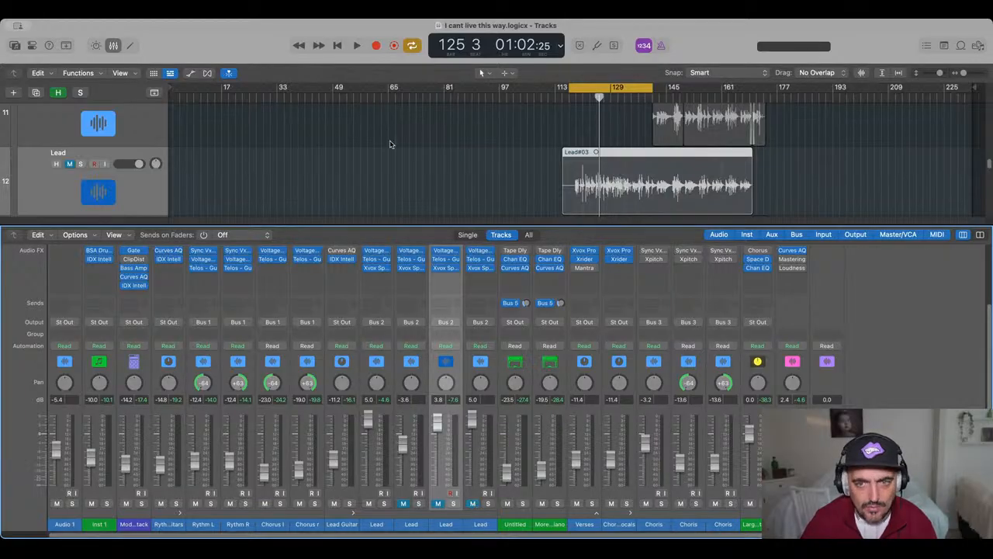
- Unmute the second Lead track, the one whose regions start around bar 141, and leave it unsoloed
scroll(391, 144, "up", 3)
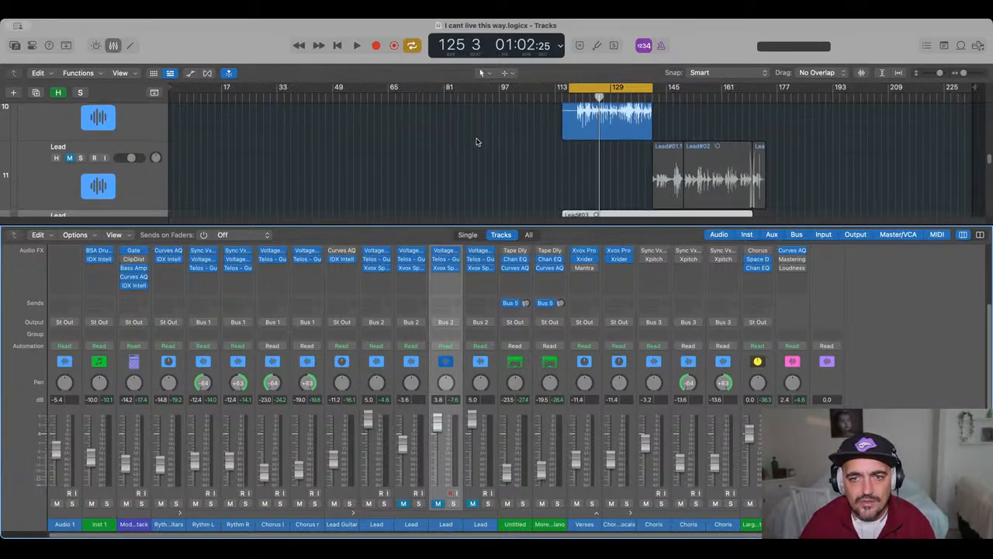
left_click(80, 157)
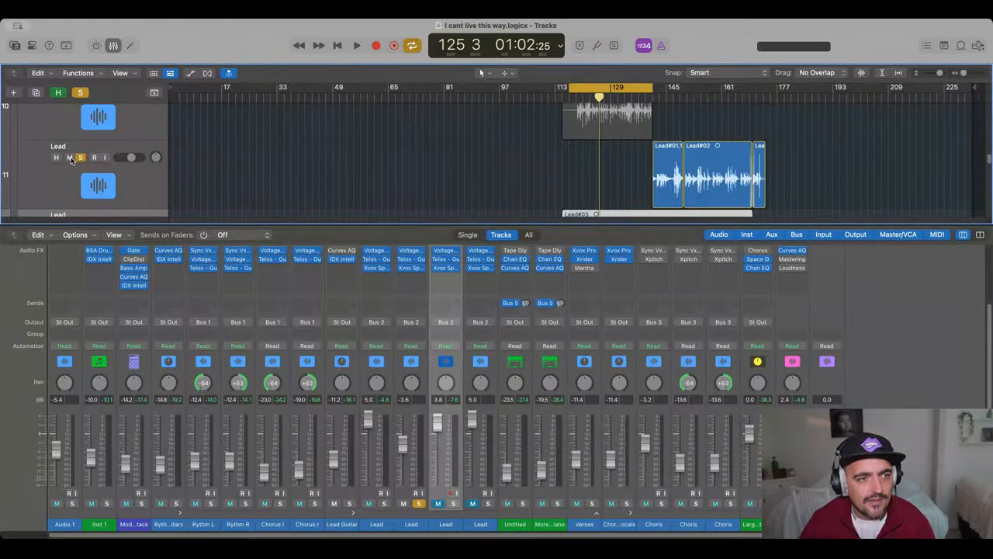
left_click(69, 158)
left_click(79, 157)
left_click(69, 158)
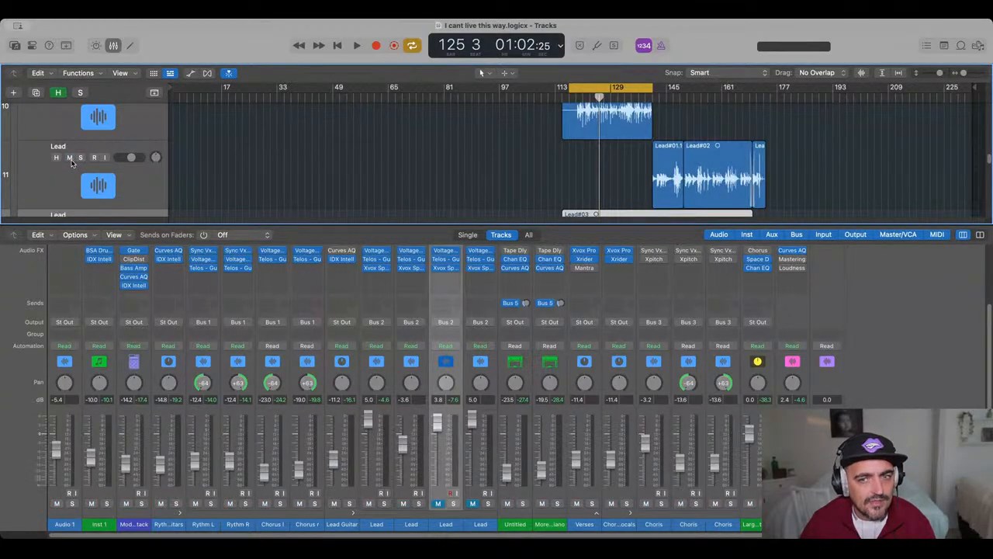
- Position the playhead at about bar 119 and listen to the full mix up to about bar 140
scroll(275, 159, "down", 3)
scroll(387, 155, "up", 3)
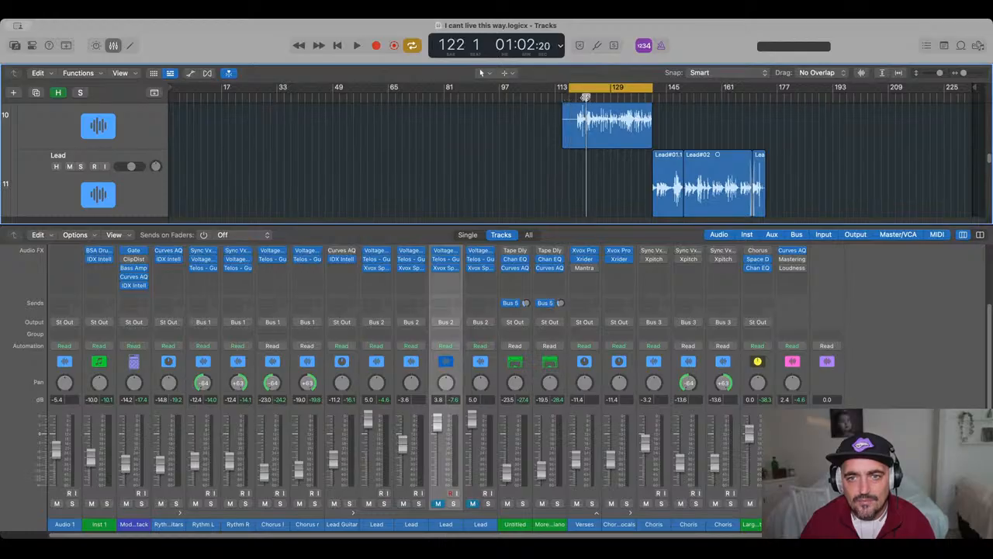
left_click(576, 99)
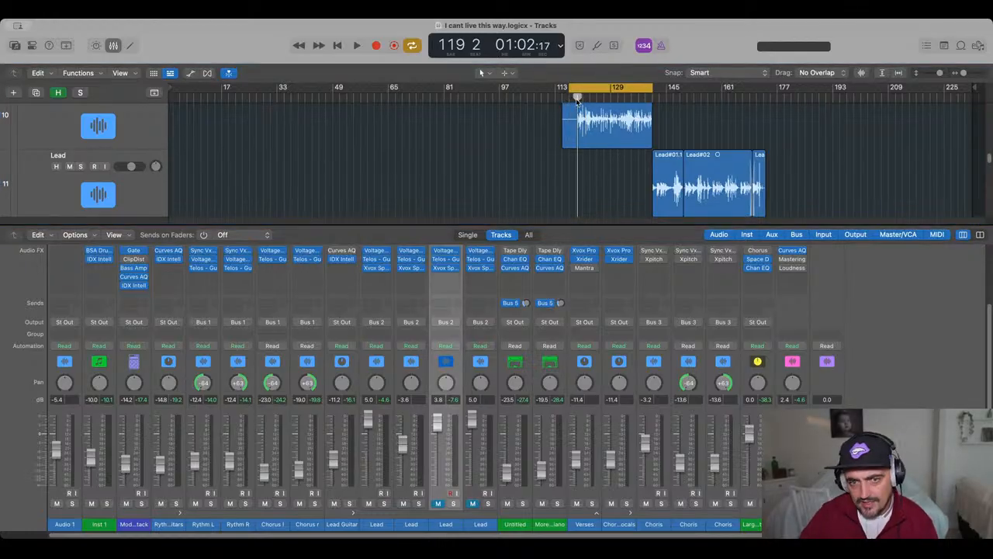
key("space")
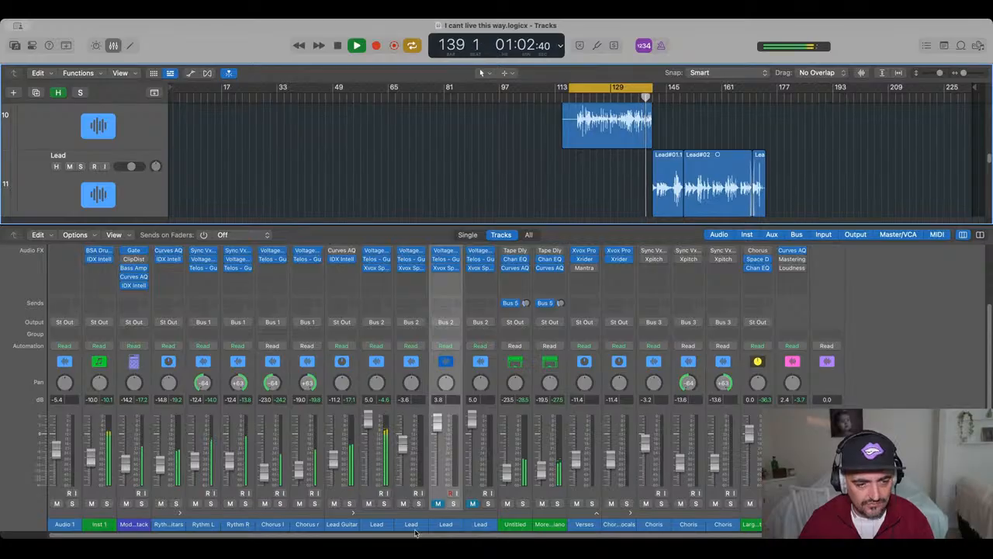
key("space")
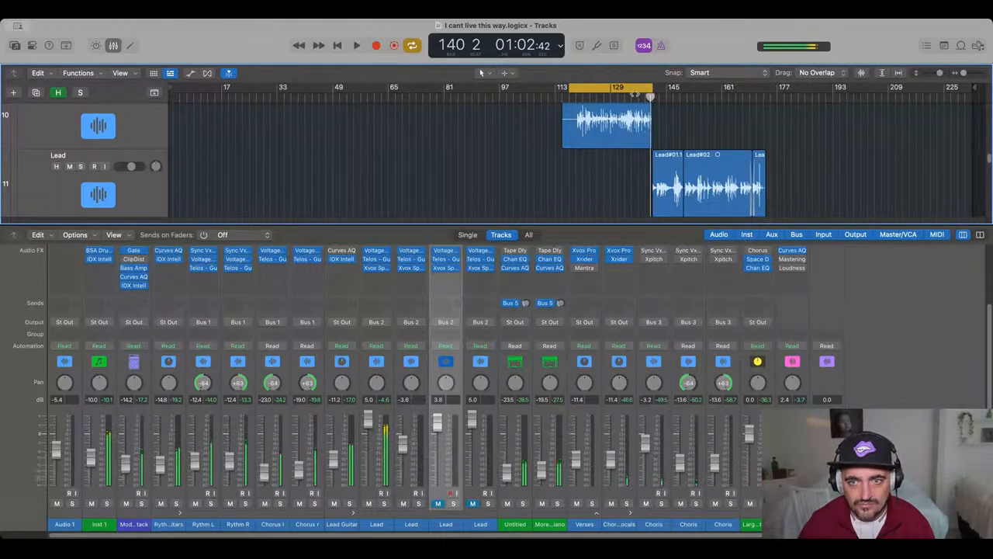
- Select the second Lead track and set the cycle range to about bars 139 to 178 around its regions
left_click(635, 93)
scroll(672, 163, "down", 2)
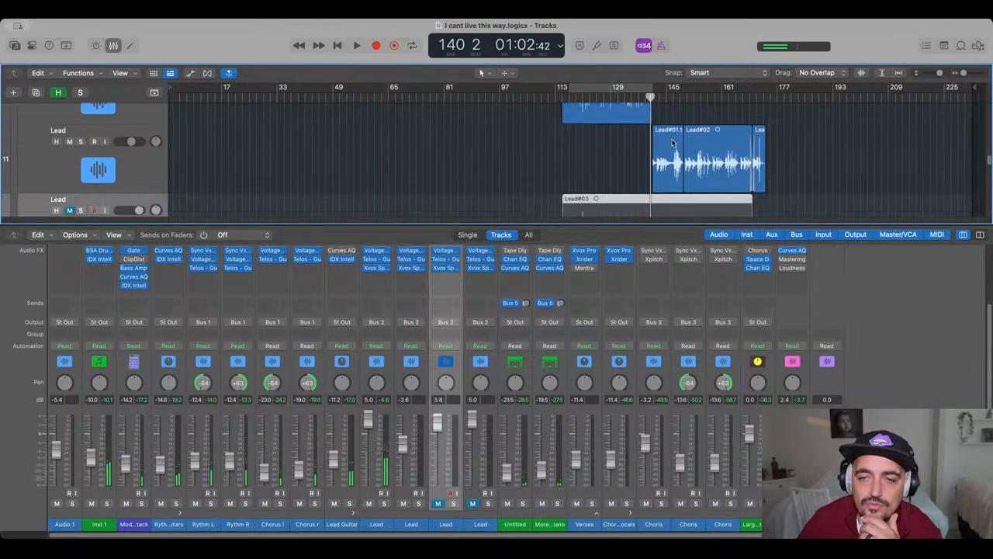
scroll(672, 178, "down", 4)
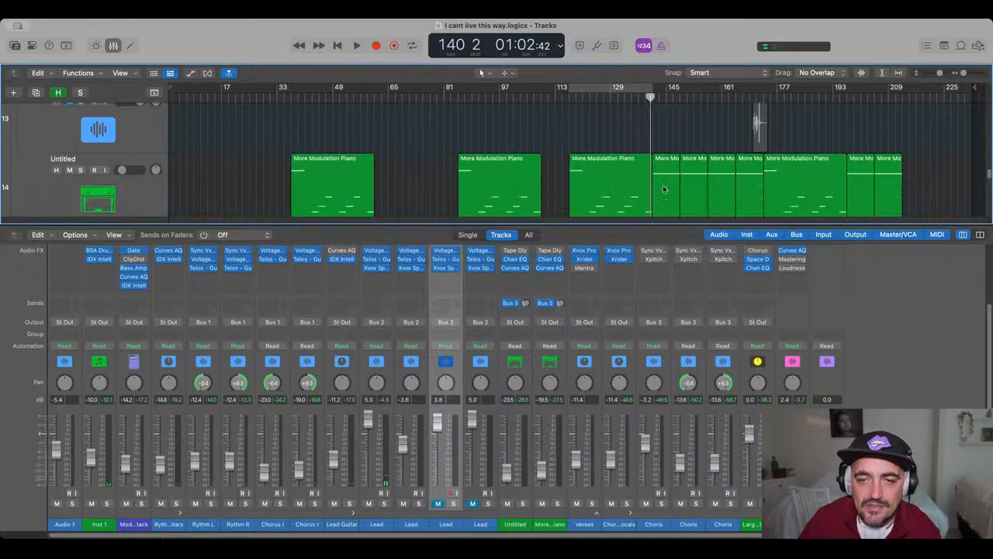
scroll(663, 182, "down", 4)
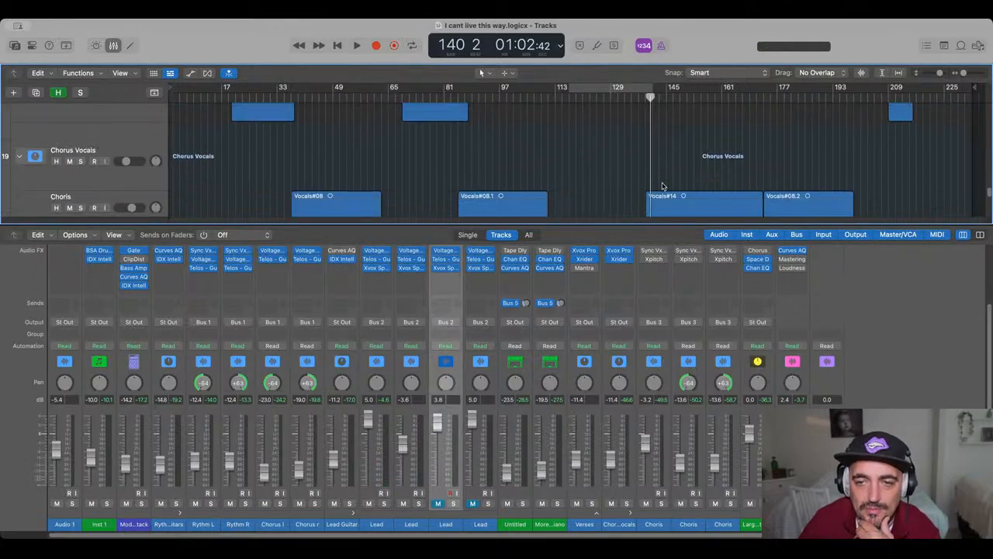
scroll(661, 183, "up", 8)
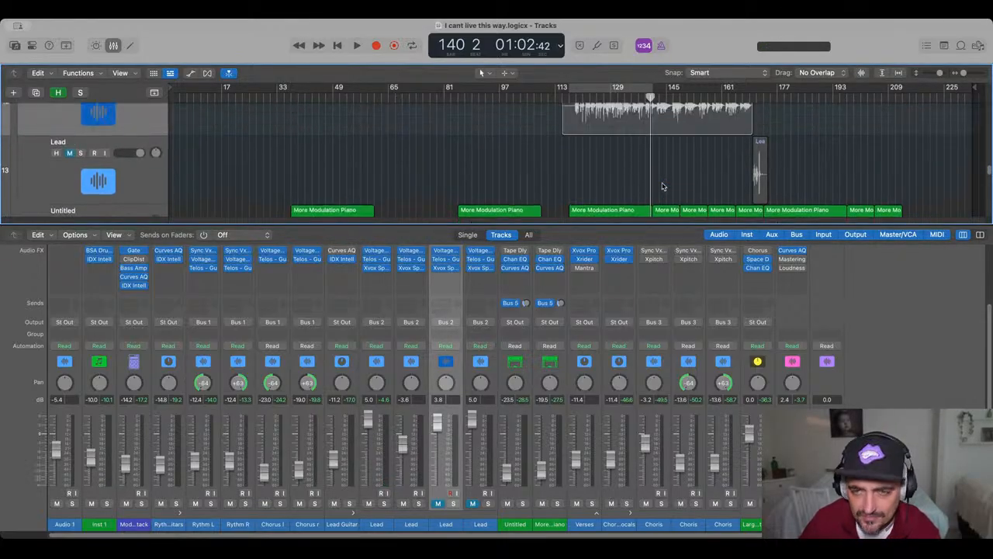
scroll(661, 184, "up", 2)
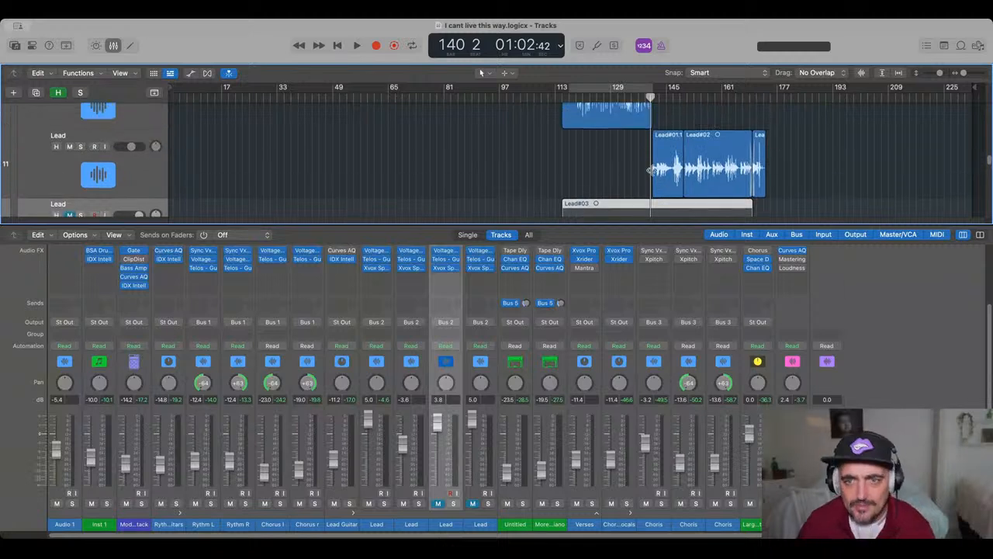
left_click(118, 185)
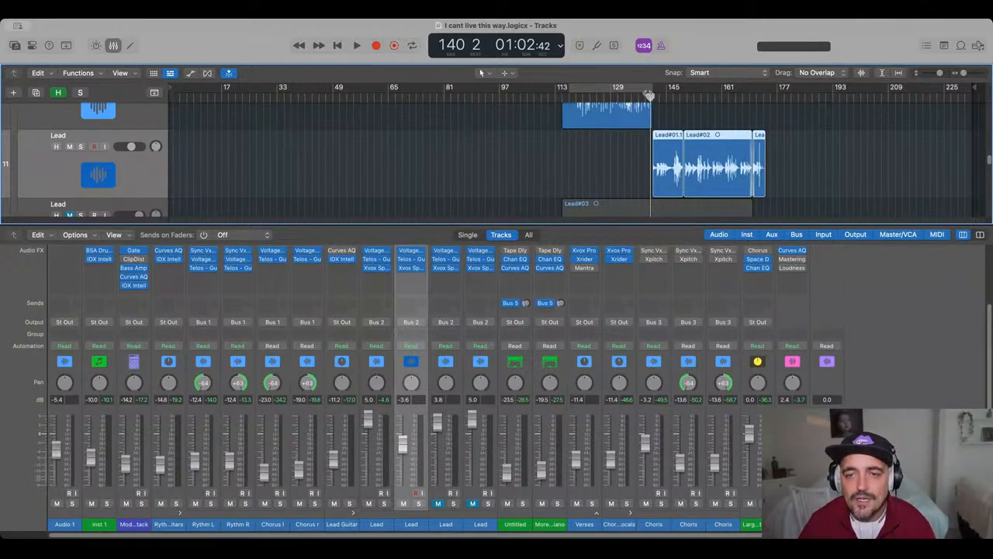
left_click_drag(650, 94, 780, 96)
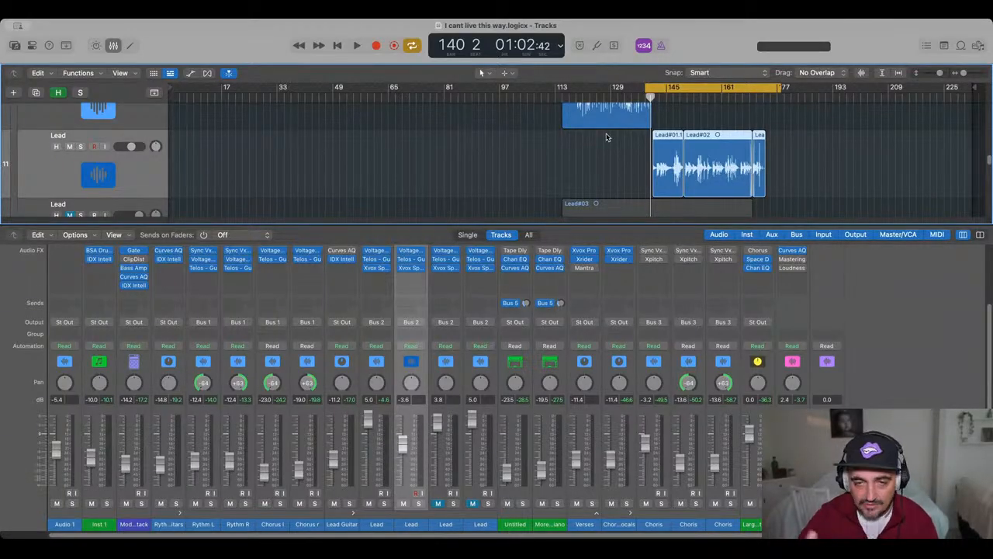
- Play the new cycle range and lower the second Lead track's volume to -5.1 dB
key("space")
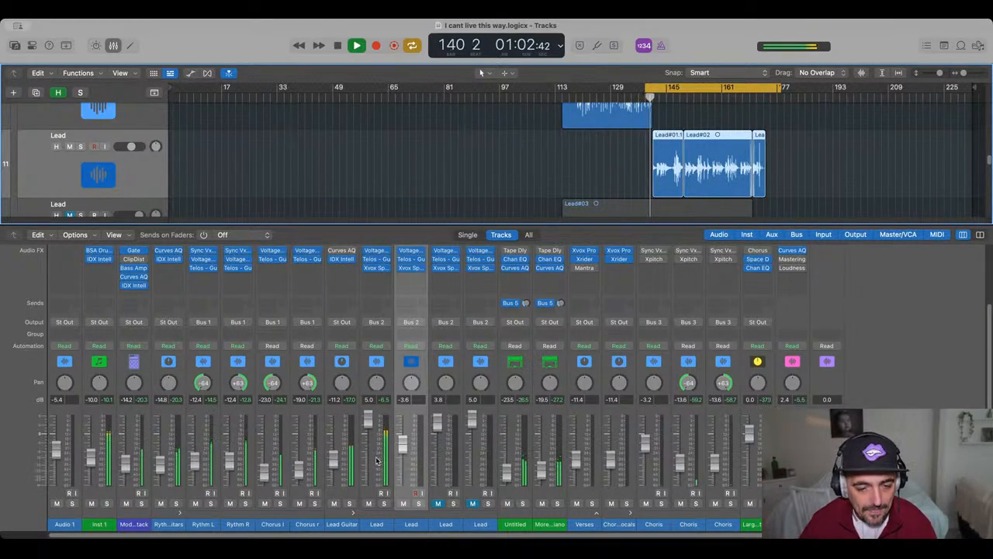
left_click_drag(403, 443, 402, 449)
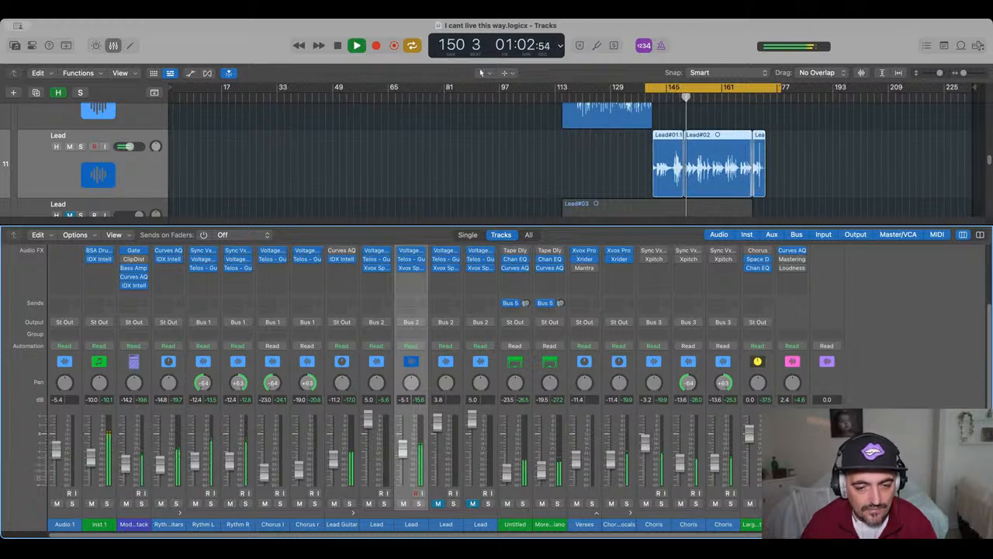
- Select the Verses stack, stop playback, look over the vocal regions and collapse the Chorus Vocals stack
left_click(588, 495)
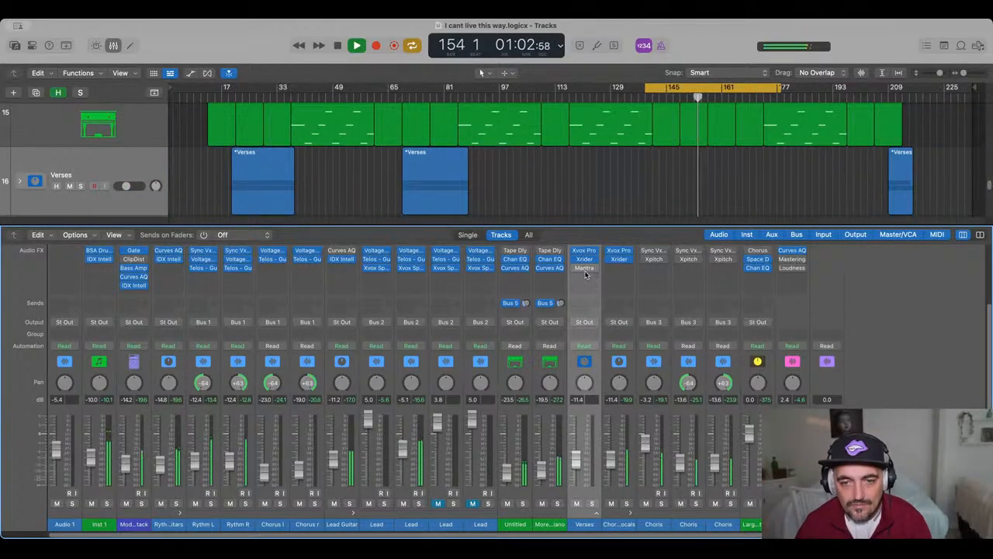
key("space")
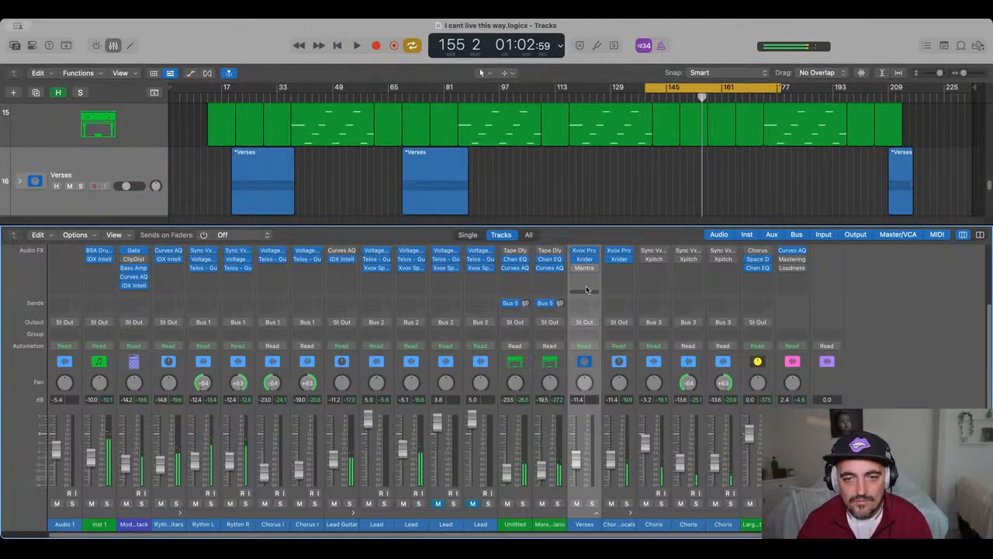
scroll(650, 166, "down", 2)
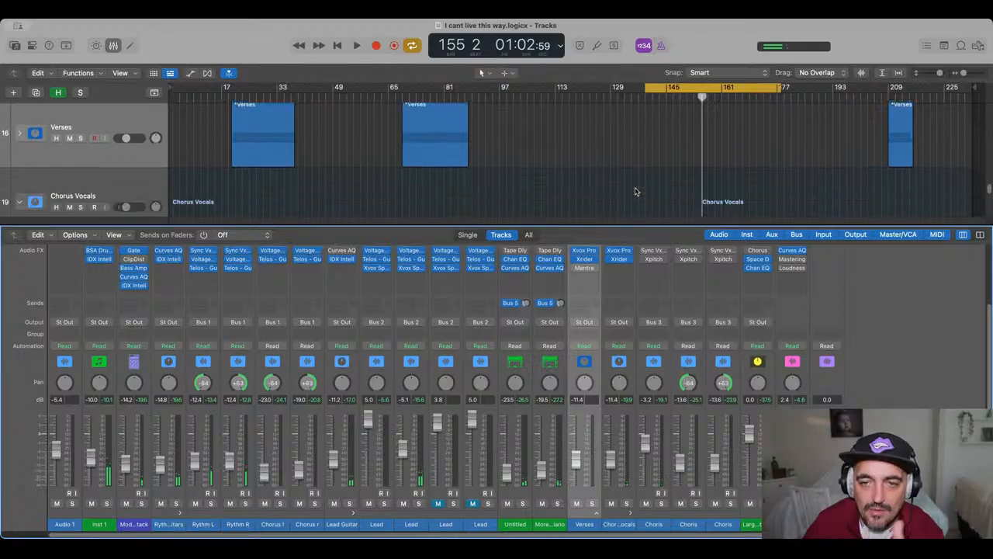
scroll(634, 192, "down", 3)
scroll(636, 186, "down", 3)
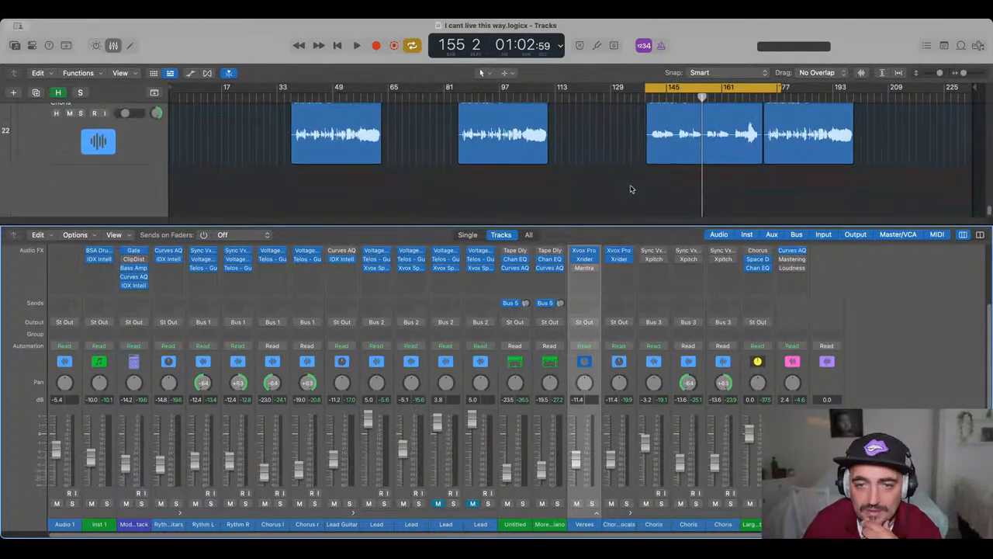
scroll(630, 188, "up", 2)
scroll(625, 184, "up", 3)
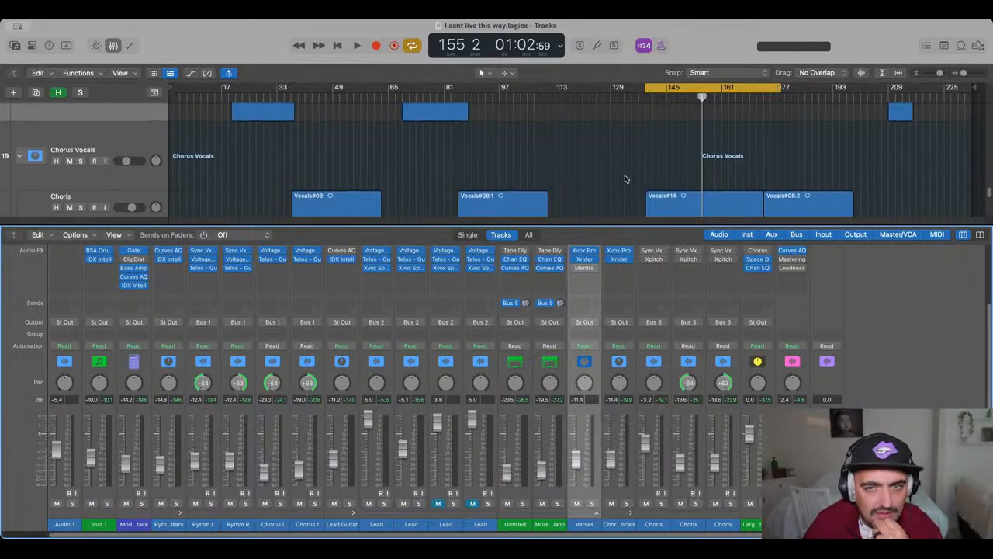
scroll(630, 170, "up", 2)
scroll(628, 172, "down", 3)
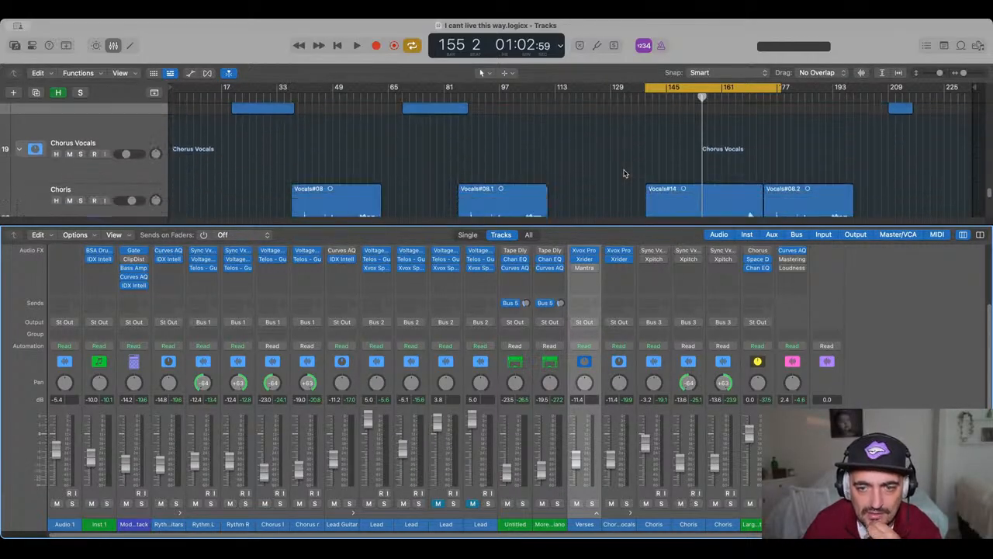
scroll(626, 182, "down", 2)
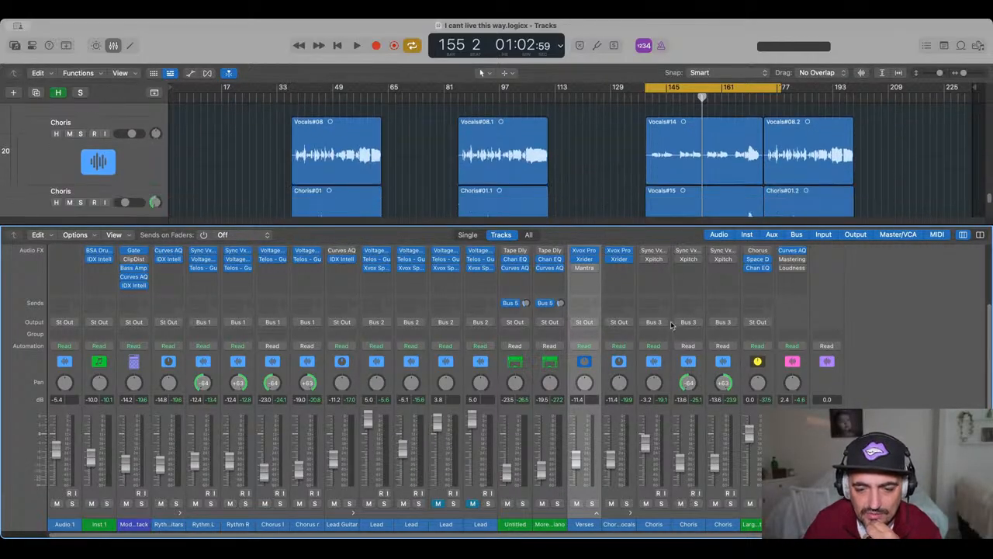
left_click(630, 514)
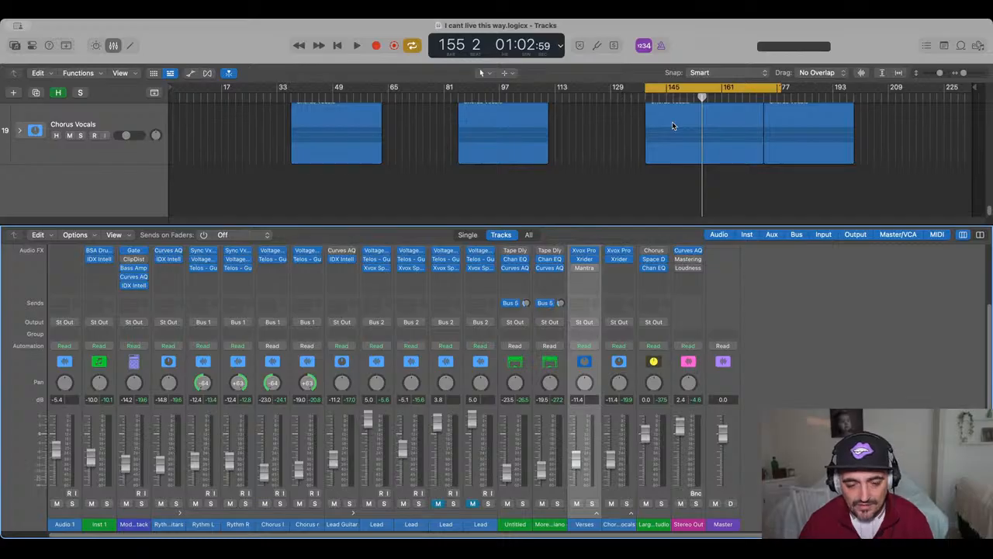
- Move the Xrider plug-in below Mantra in the Verses channel's effect chain
mouse_move(584, 261)
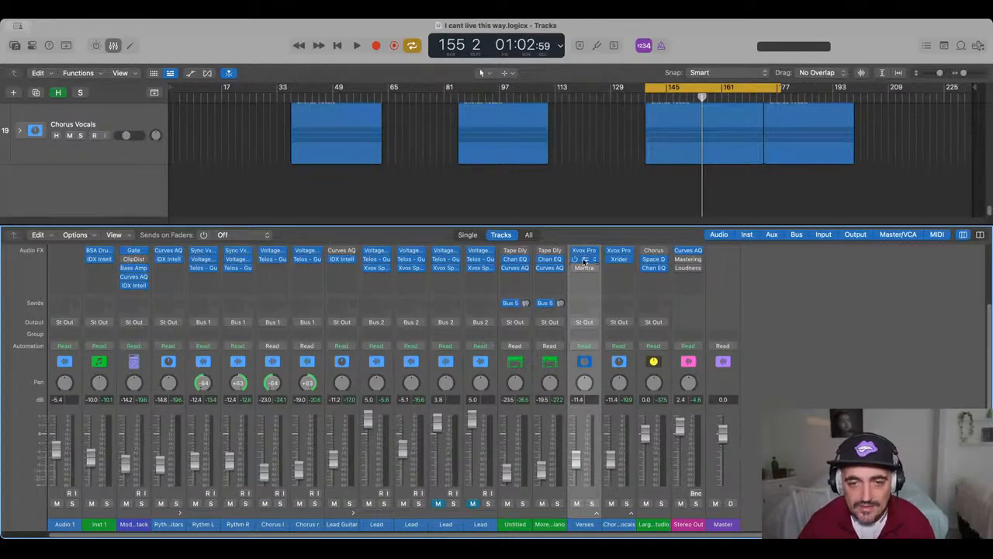
left_click_drag(585, 274, 589, 264)
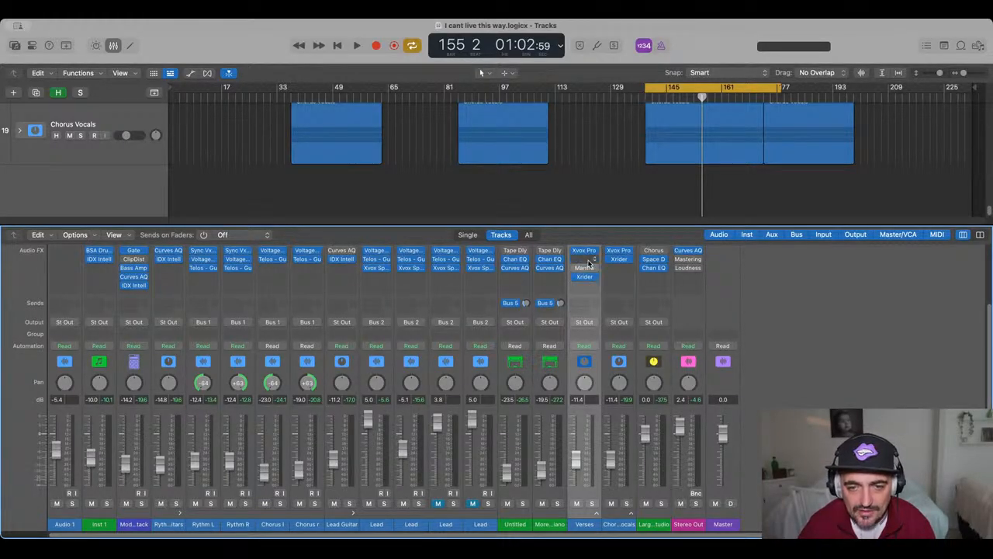
- Insert a compressor between Xvox Pro and Mantra in the Verses channel's effect chain and play the cycle range
left_click(590, 263)
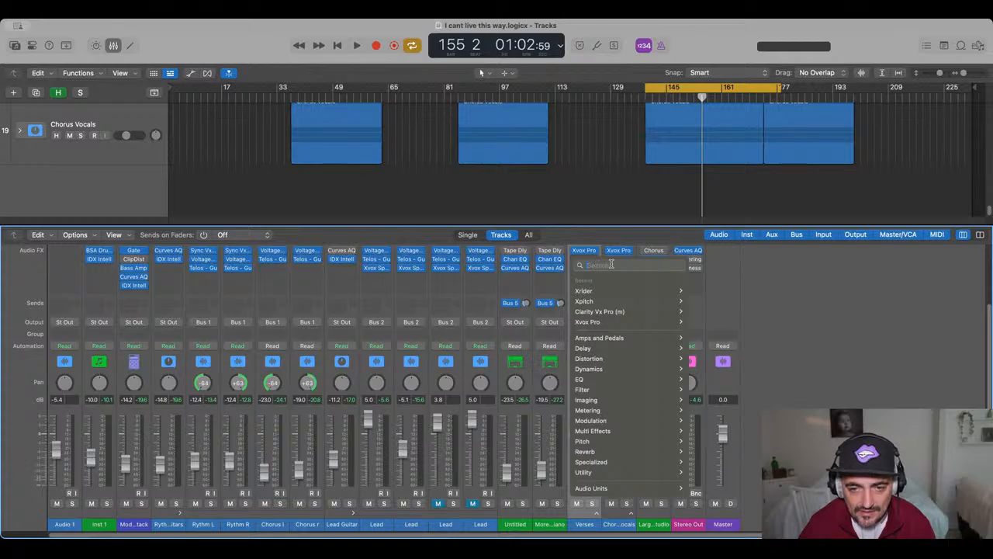
type("comp")
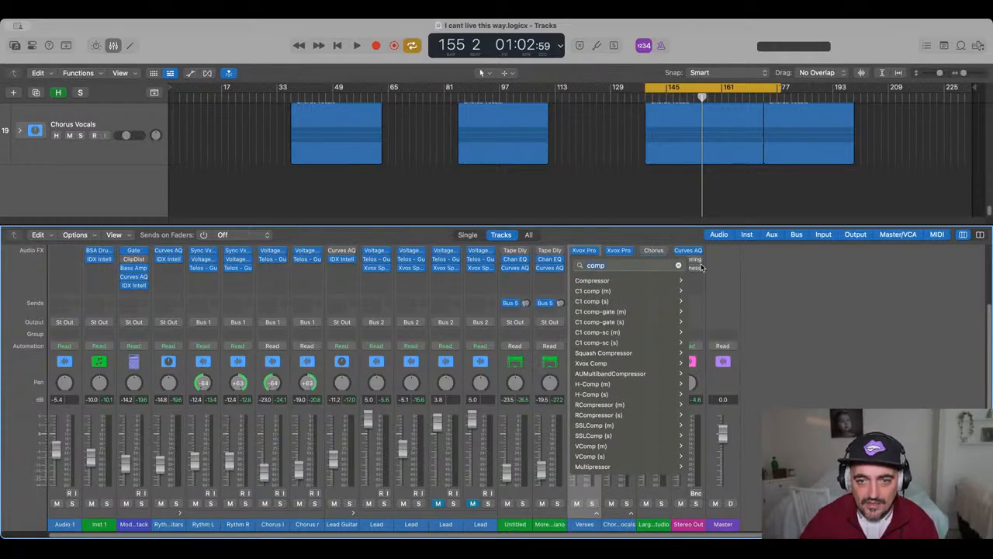
key("Escape")
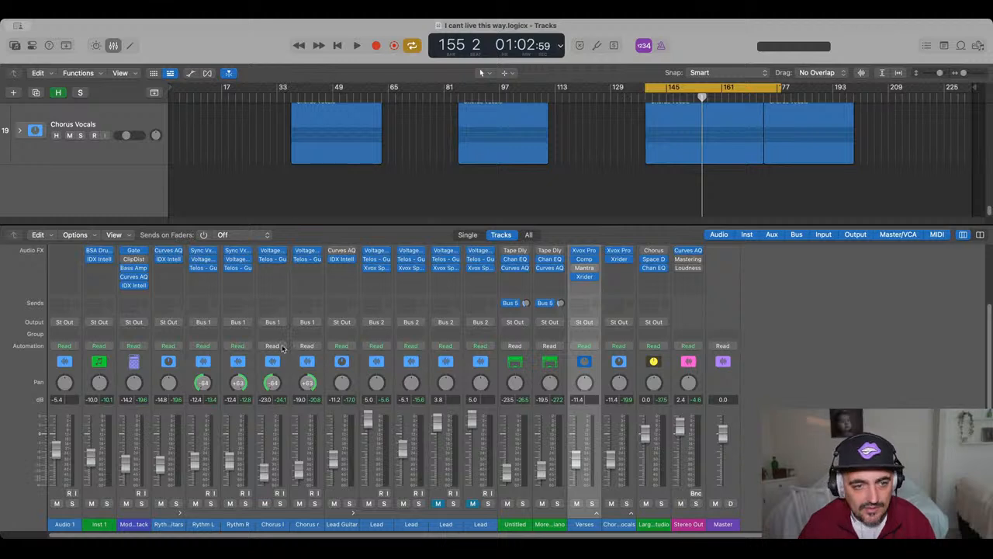
key("space")
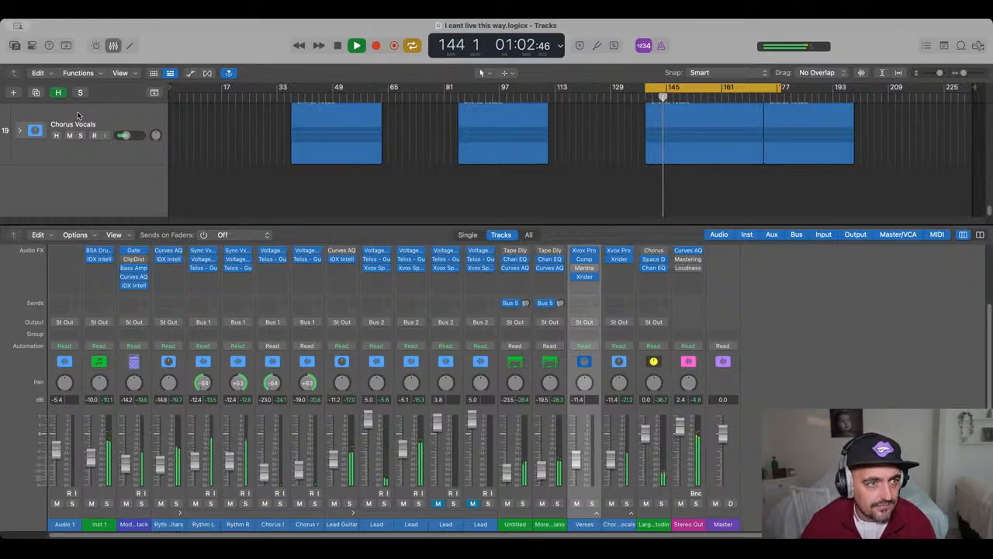
key("space")
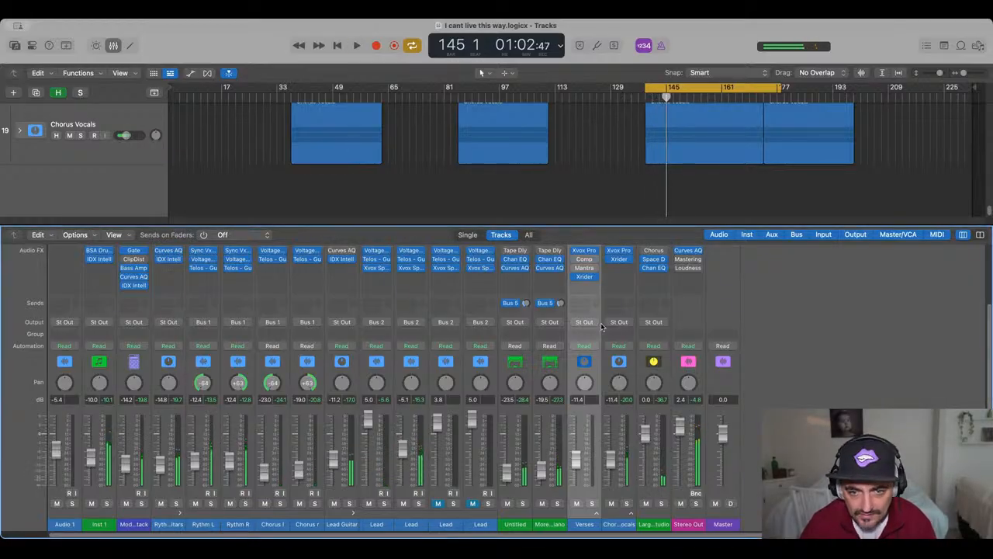
- Look over the Verses stack's subchannels and move its compressor to the Chorus Vocals channel between Xvox Pro and Xrider
left_click(597, 513)
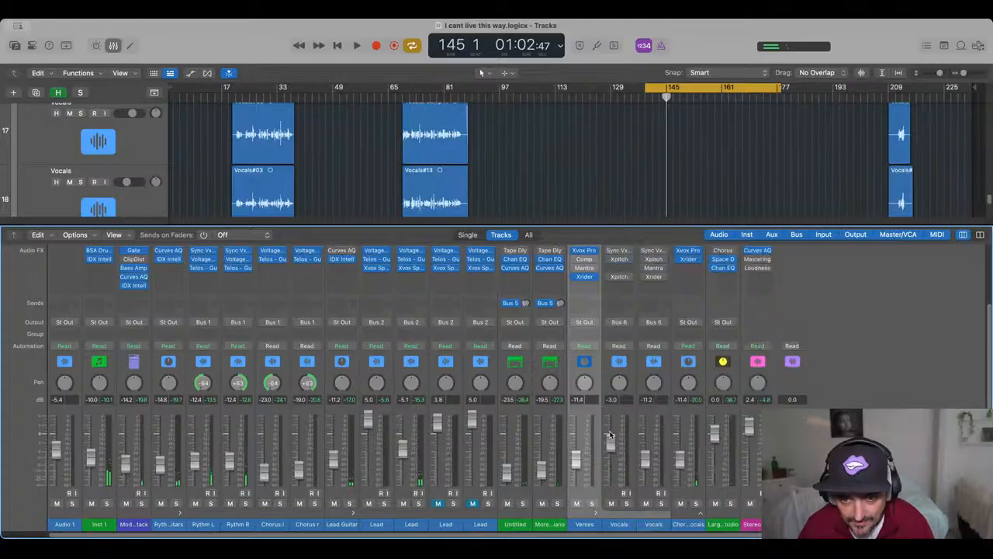
left_click(599, 512)
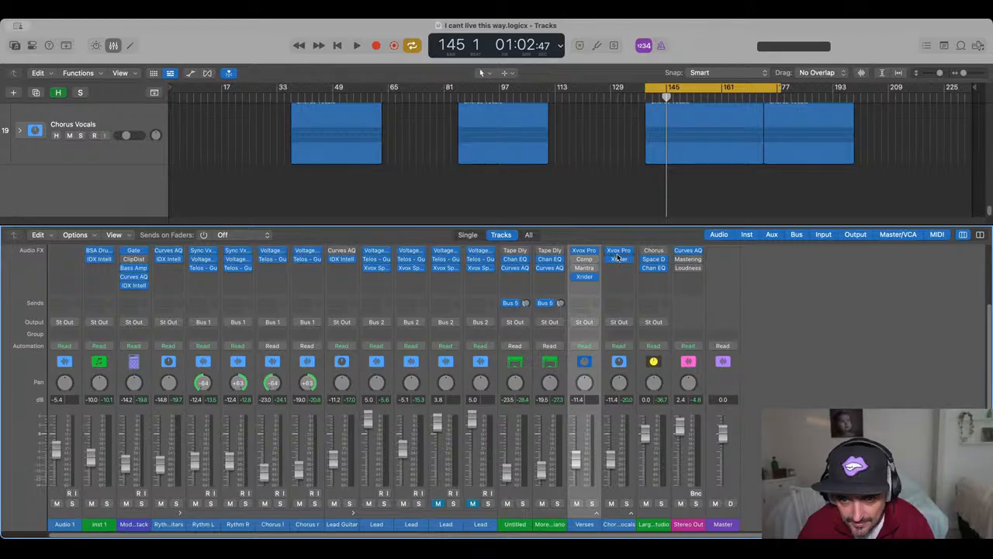
left_click_drag(619, 258, 620, 262)
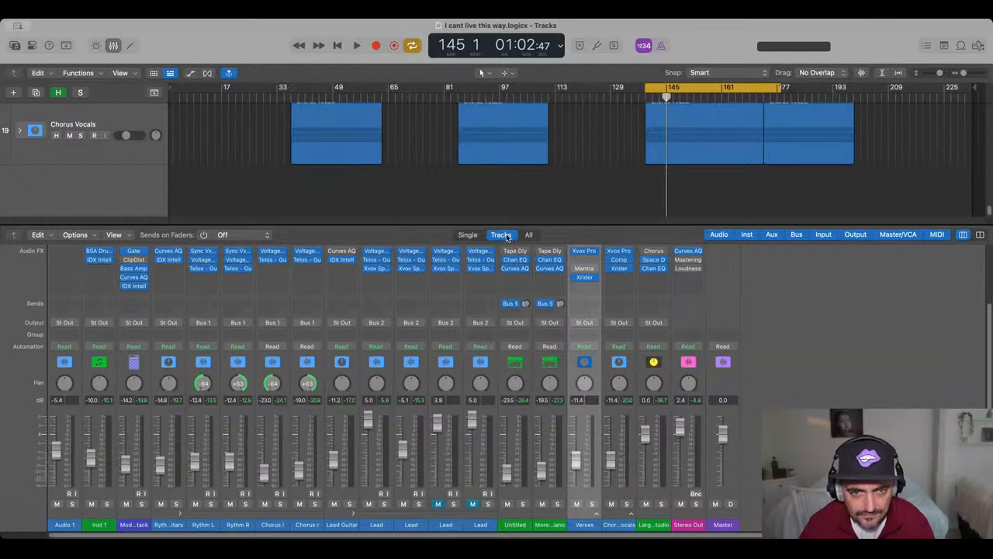
- During playback, copy the Chorus Vocals compressor back to the Verses channel below Xvox Pro and move Mantra below Xrider
key("space")
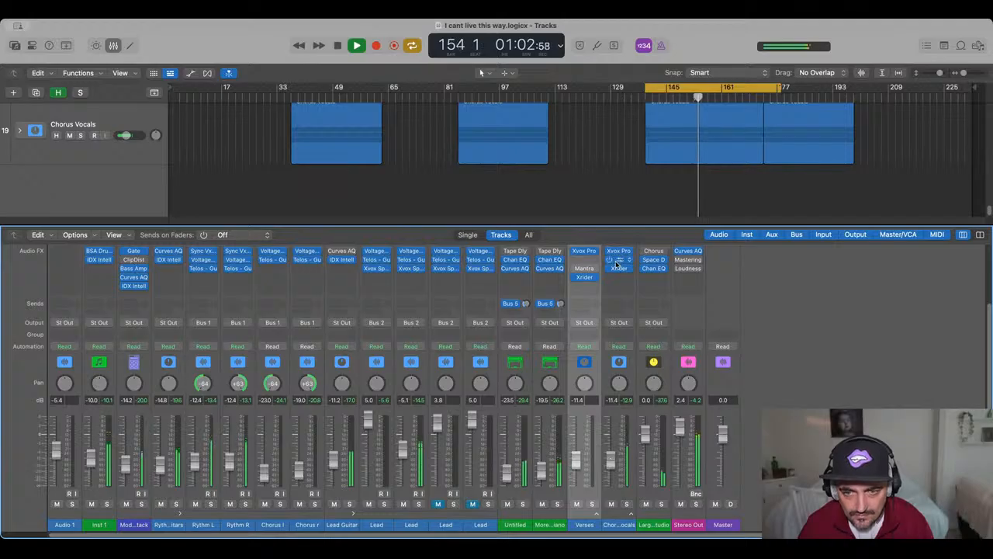
left_click_drag(617, 262, 586, 264)
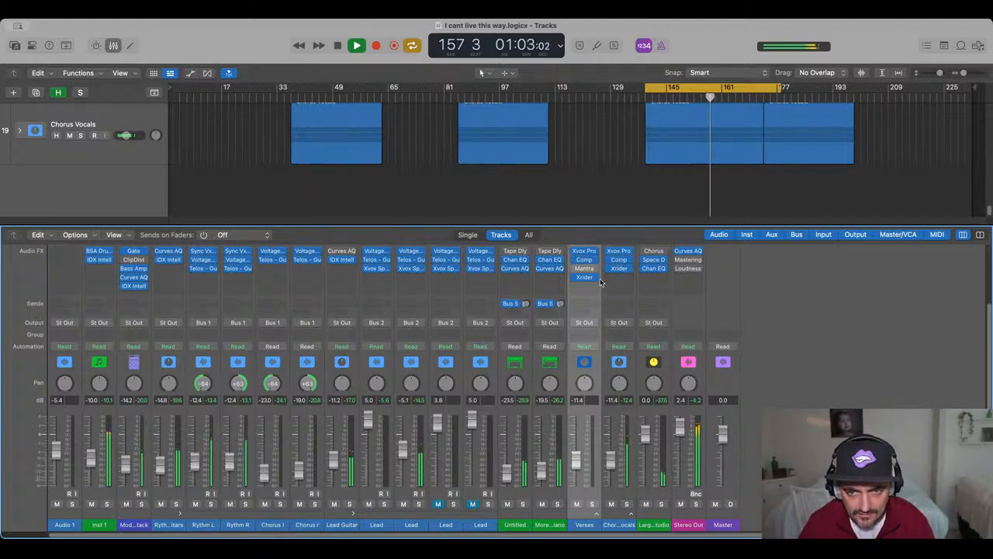
left_click_drag(585, 268, 584, 286)
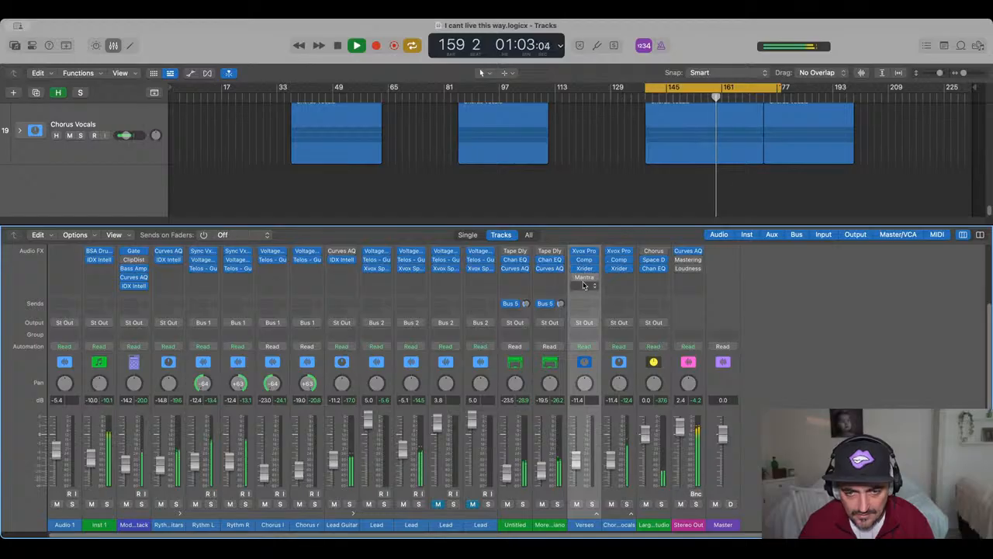
key("space")
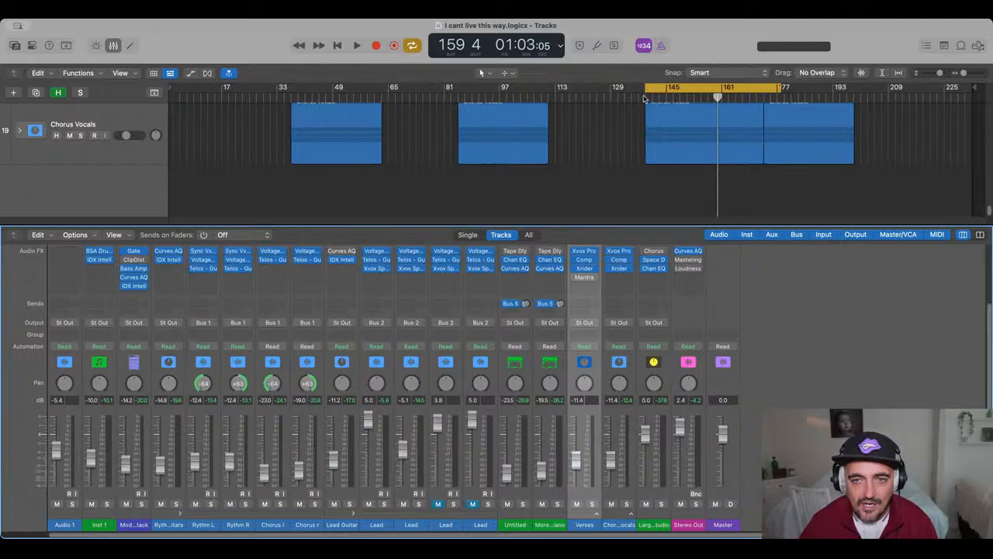
- Play from bar 139 and raise the second Lead track's volume to -3.2 dB
left_click(644, 98)
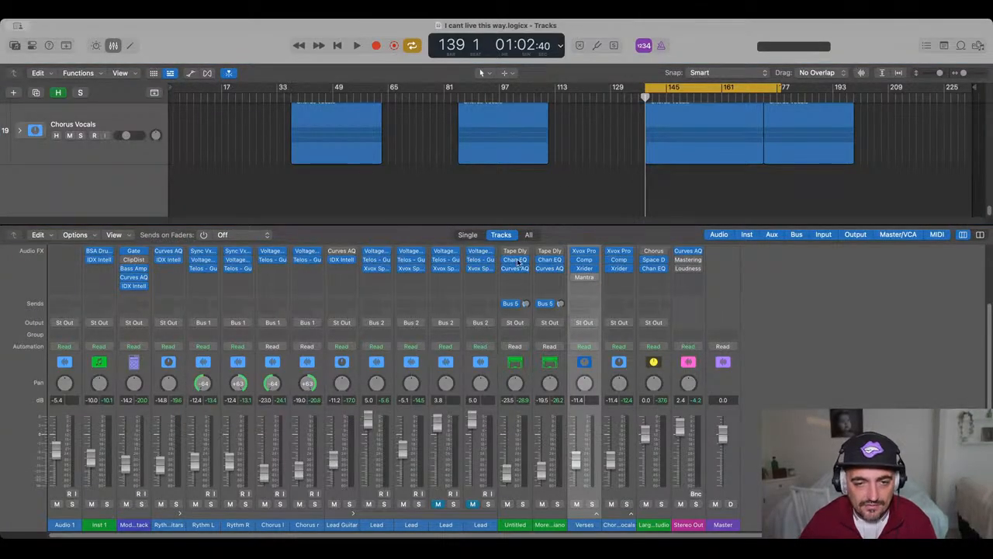
key("space")
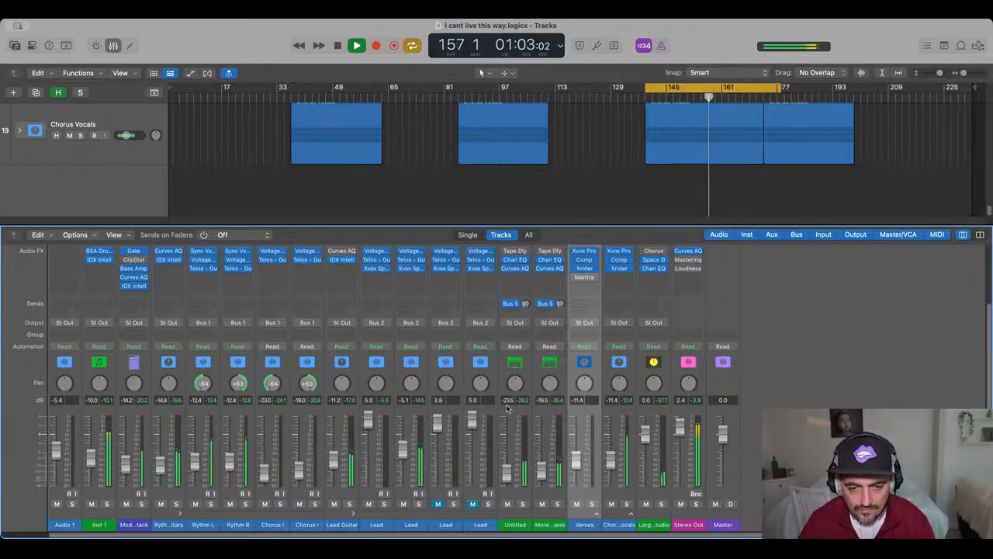
left_click_drag(415, 456, 416, 450)
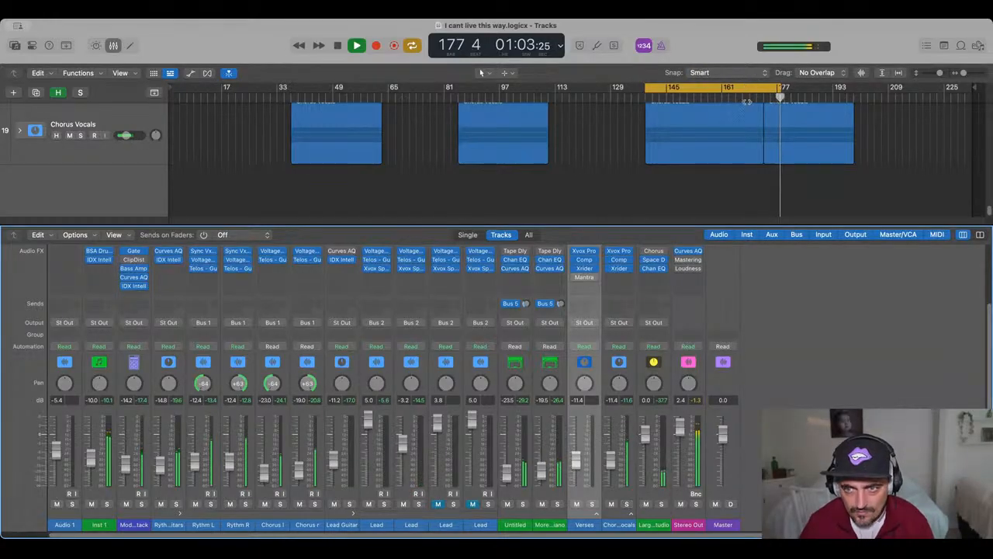
- Turn off the cycle range, stop playback and place the playhead at bar 3
left_click(730, 91)
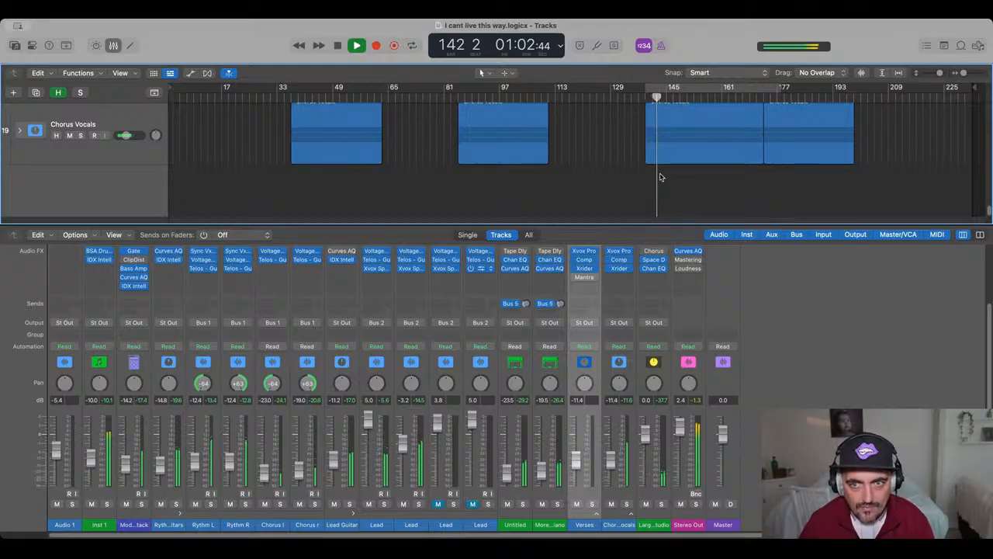
scroll(629, 146, "up", 1)
scroll(628, 146, "up", 5)
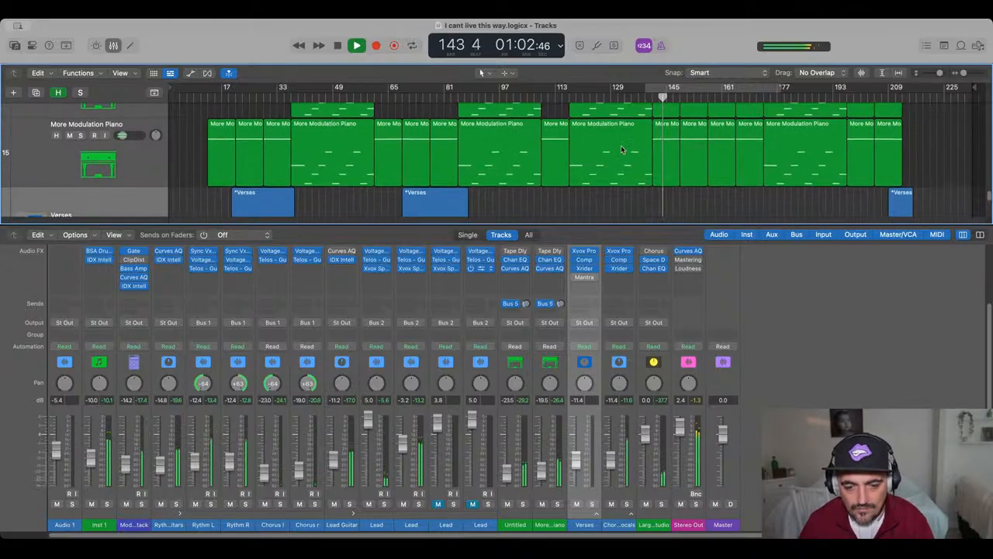
left_click(201, 93)
scroll(194, 109, "up", 8)
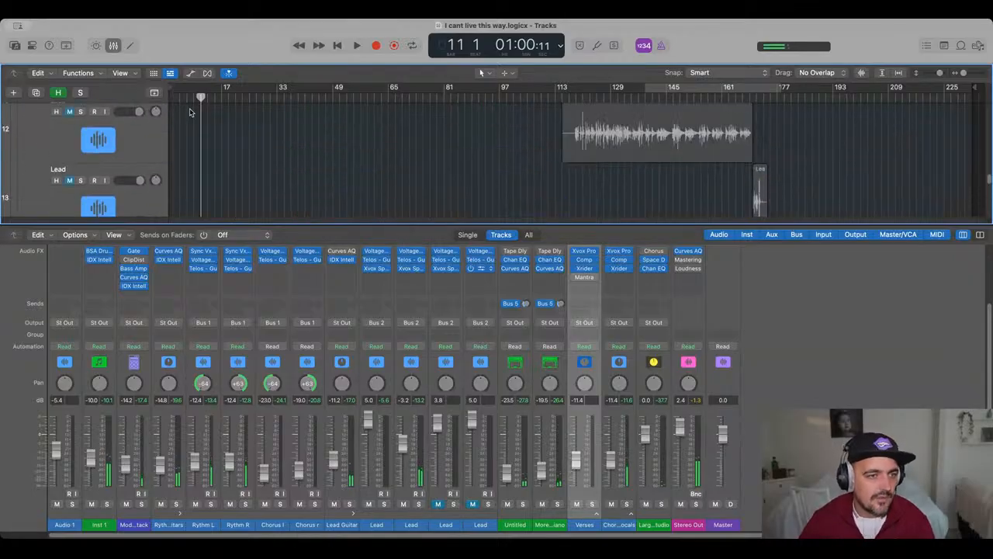
scroll(191, 110, "up", 3)
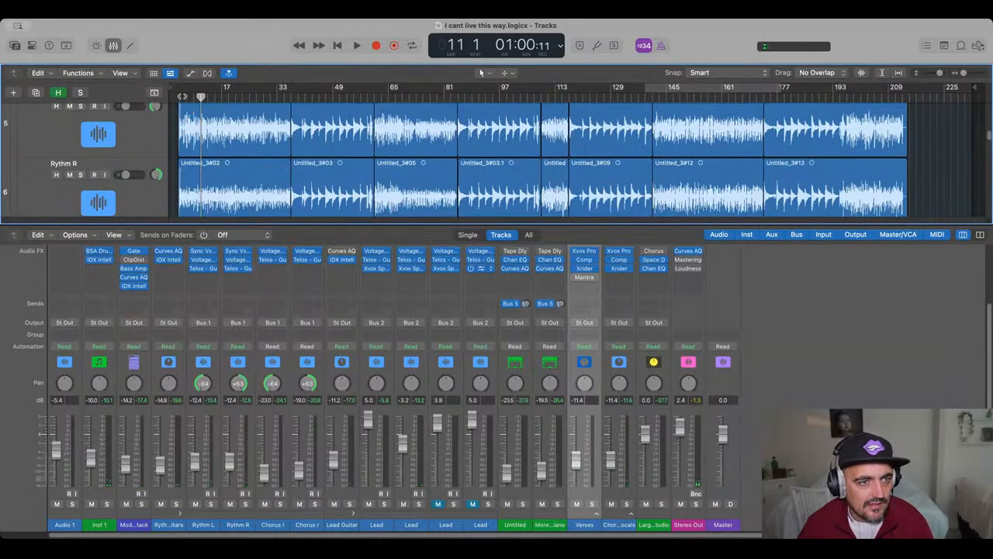
left_click(182, 94)
key("Return")
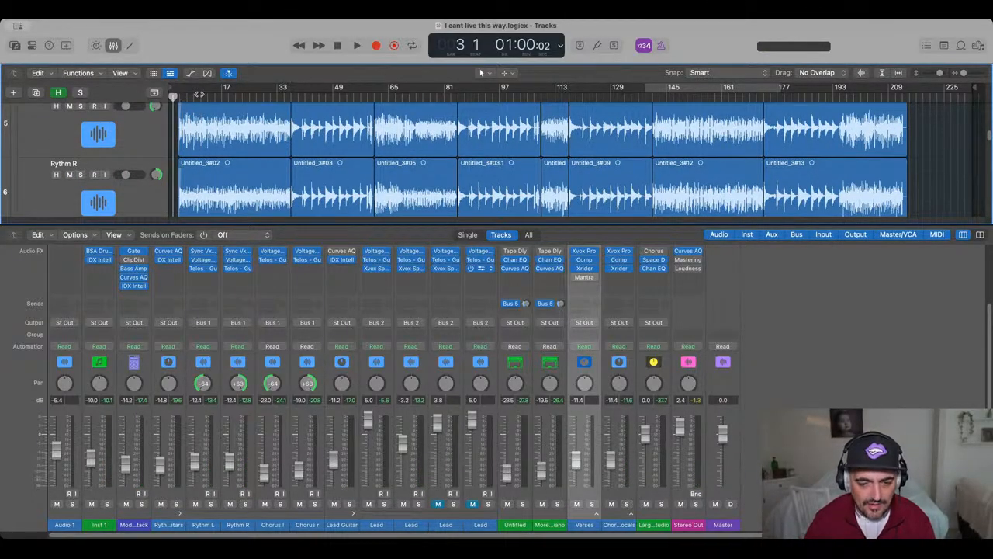
- Play the song from bar 3 and lower the Verses and Chorus Vocals volumes to -13.4 dB each
key("space")
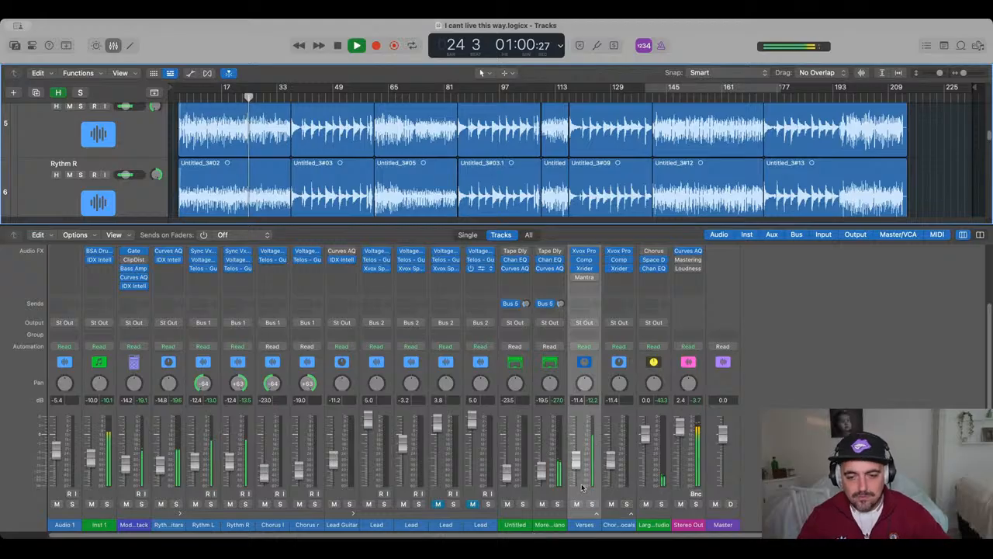
left_click_drag(579, 467, 577, 475)
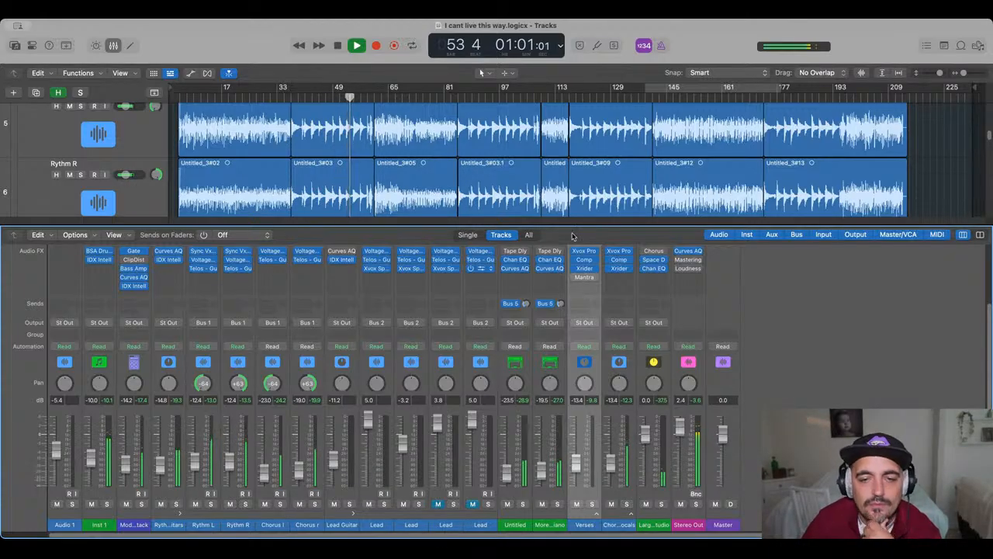
- Hide the mixer and collapse the Lead Guitar stack in the arrangement
key("x")
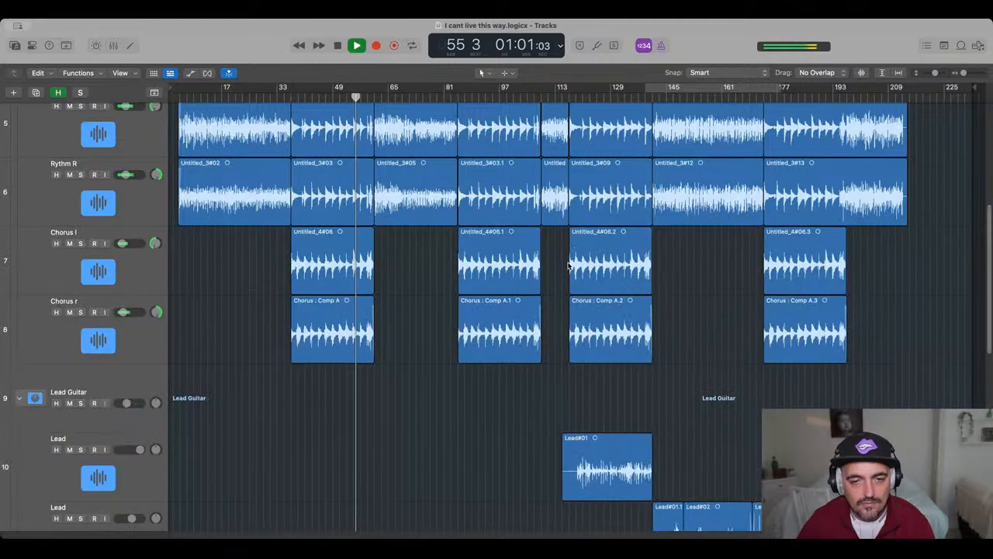
scroll(468, 374, "down", 10)
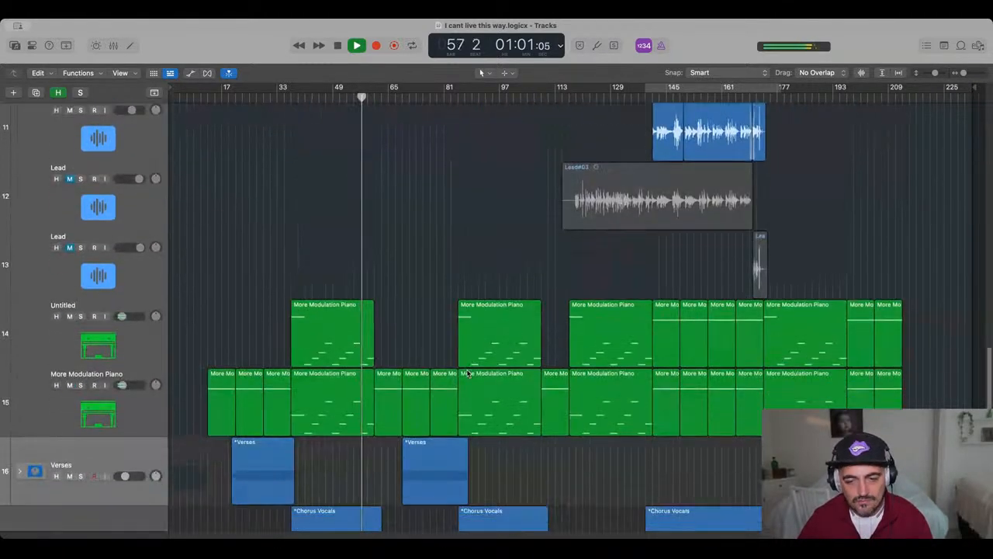
scroll(468, 373, "down", 2)
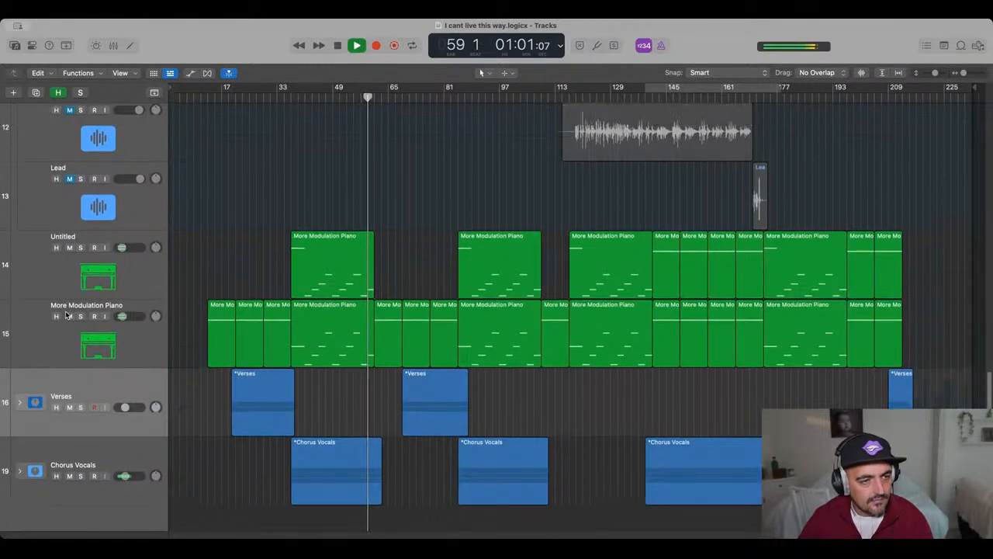
scroll(67, 316, "up", 3)
scroll(58, 288, "up", 4)
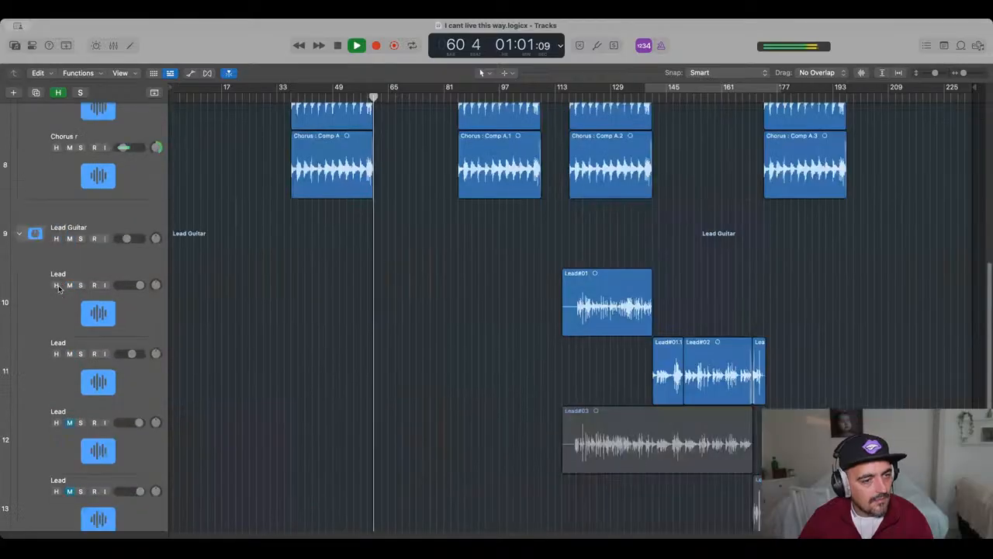
scroll(58, 288, "up", 1)
left_click(20, 247)
- Review the guitar, bass and drum tracks during playback and select the Audio 1 track
scroll(124, 253, "up", 4)
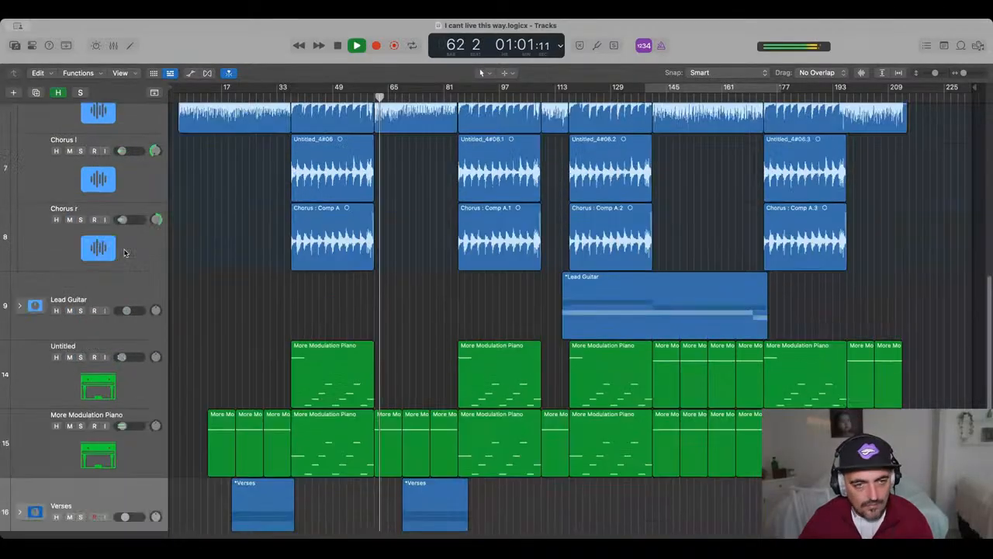
scroll(124, 252, "up", 5)
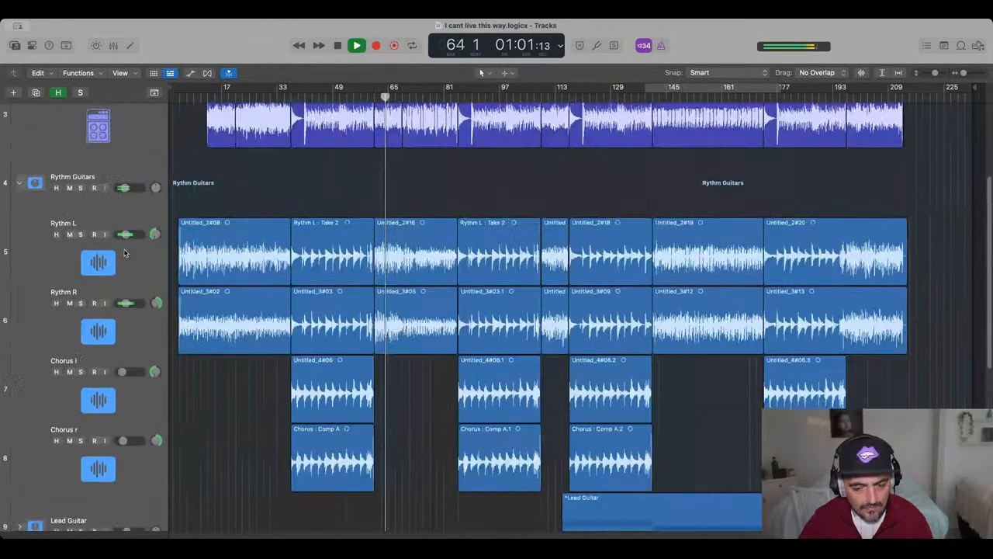
scroll(124, 252, "up", 2)
scroll(153, 239, "up", 3)
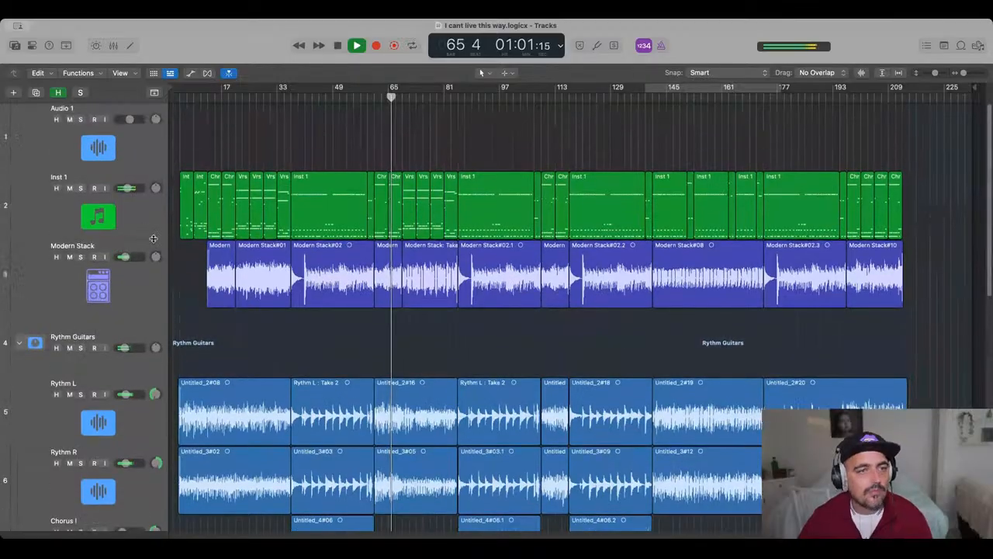
left_click(49, 152)
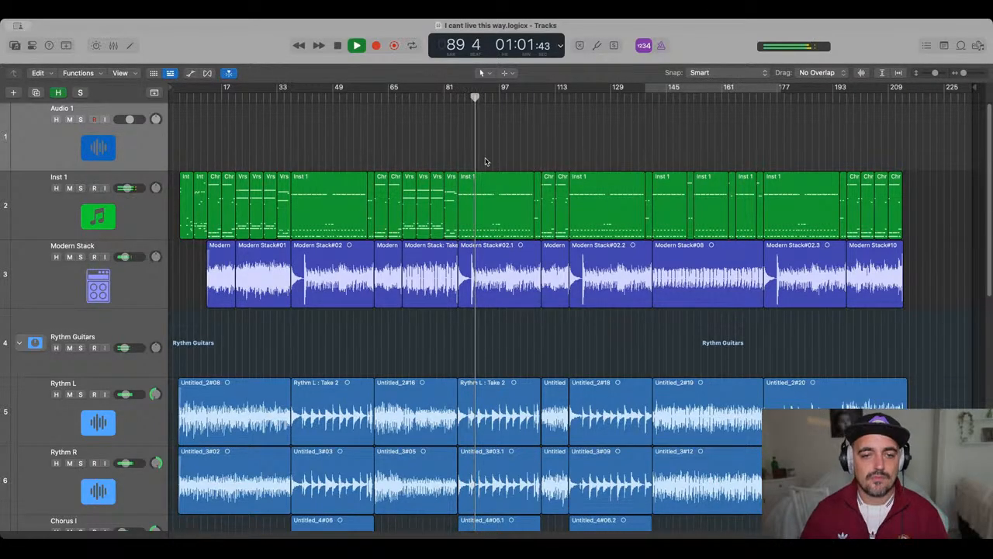
- Look over the lower tracks, stop playback and return the playhead to bar 3
scroll(496, 217, "down", 5)
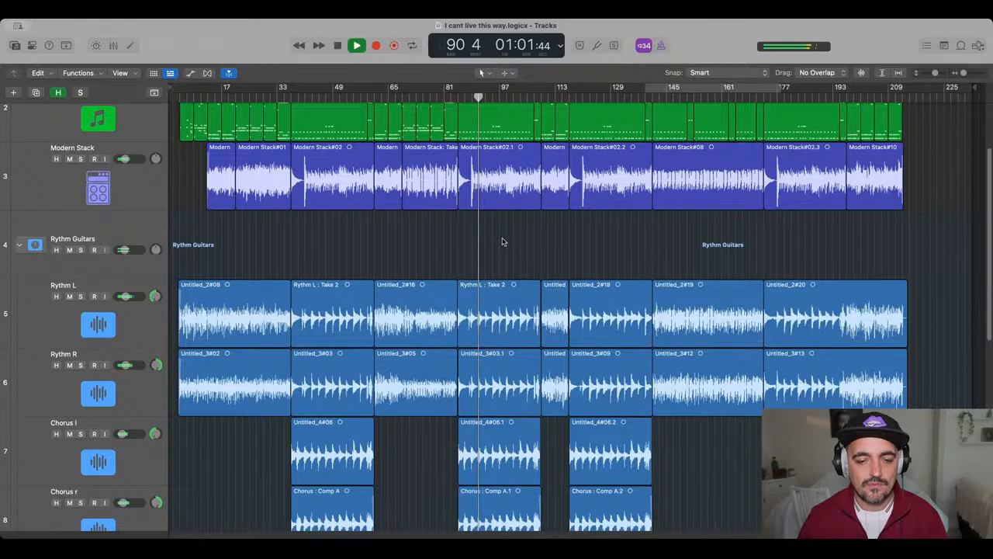
scroll(502, 242, "down", 15)
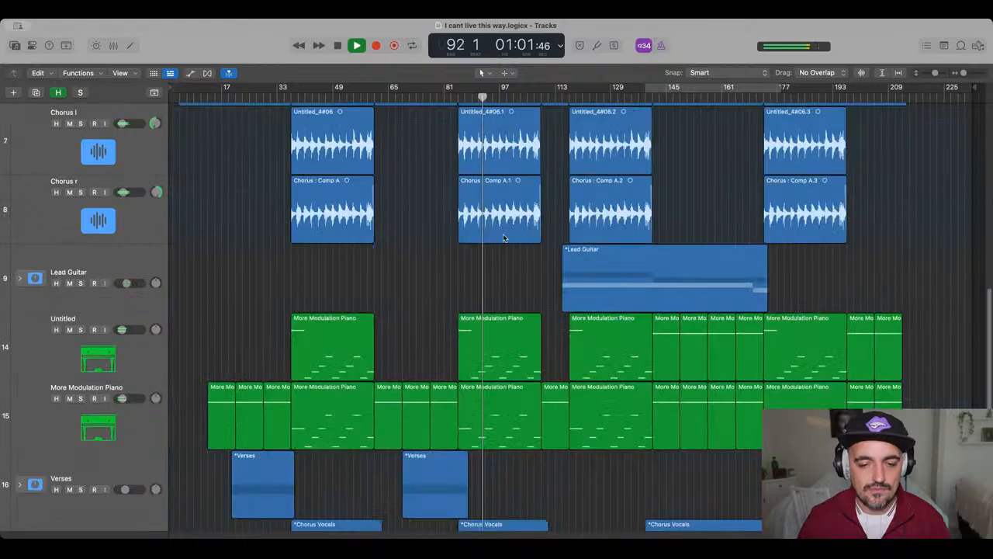
left_click(338, 45)
left_click(338, 45)
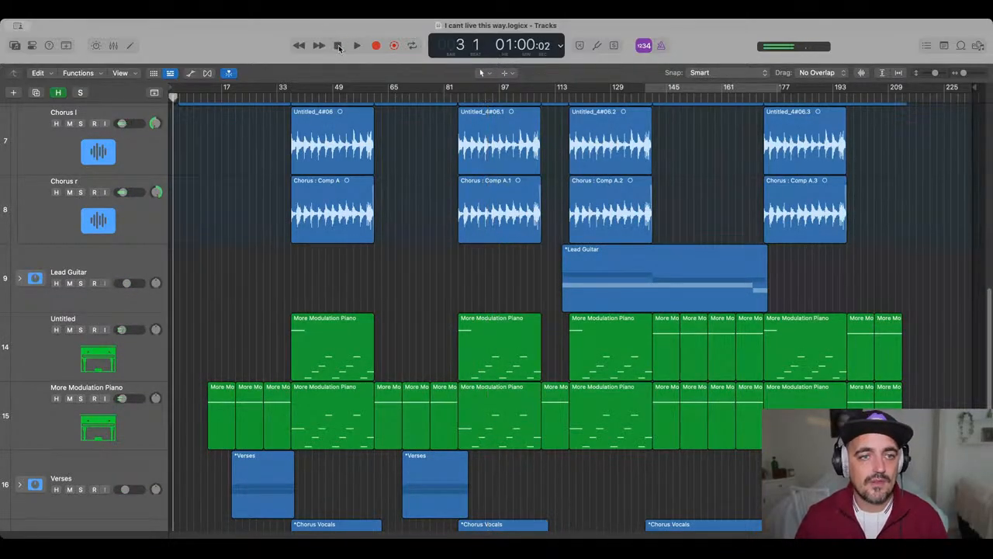
- Set the cycle range over the whole song, from bar 4 to bar 216
left_click_drag(915, 90, 189, 116)
scroll(190, 185, "up", 10)
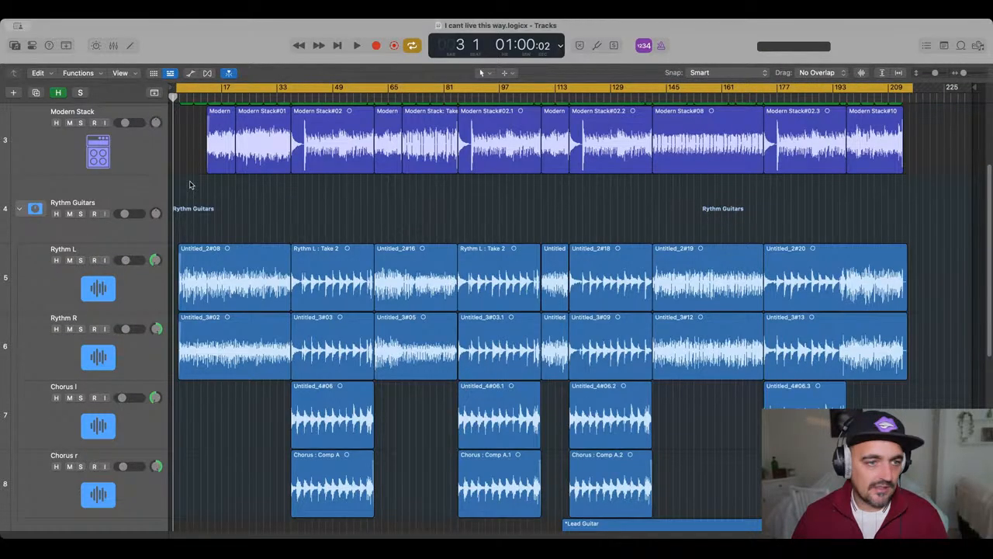
scroll(189, 185, "up", 4)
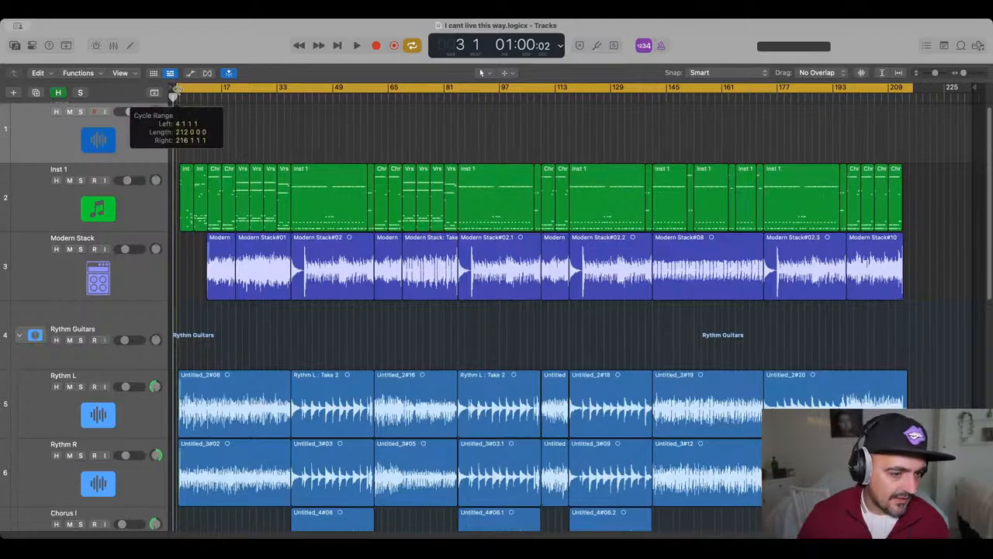
- Adjust the start of the cycle range to bar 4 and collapse the Rythm Guitars stack in the arrangement
left_click_drag(174, 91, 178, 91)
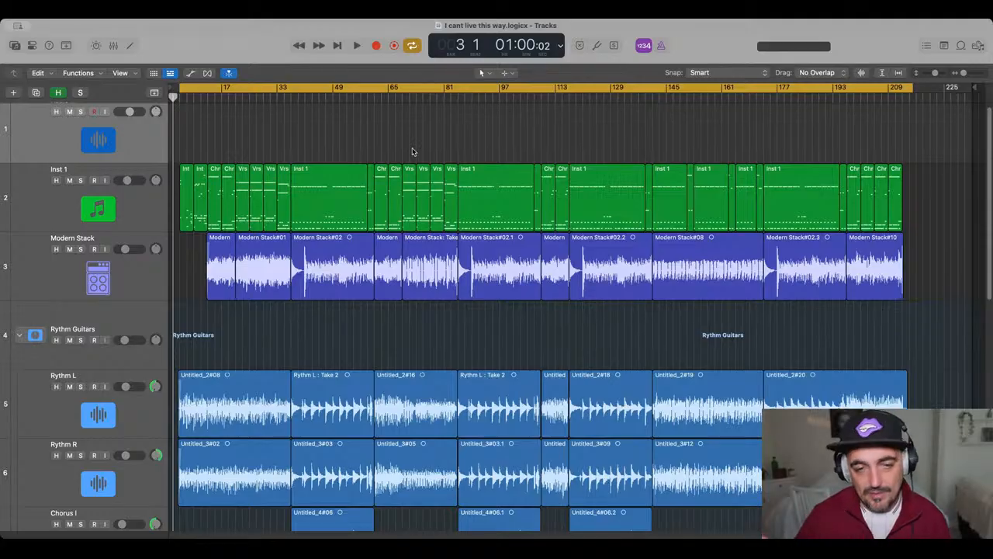
left_click(20, 336)
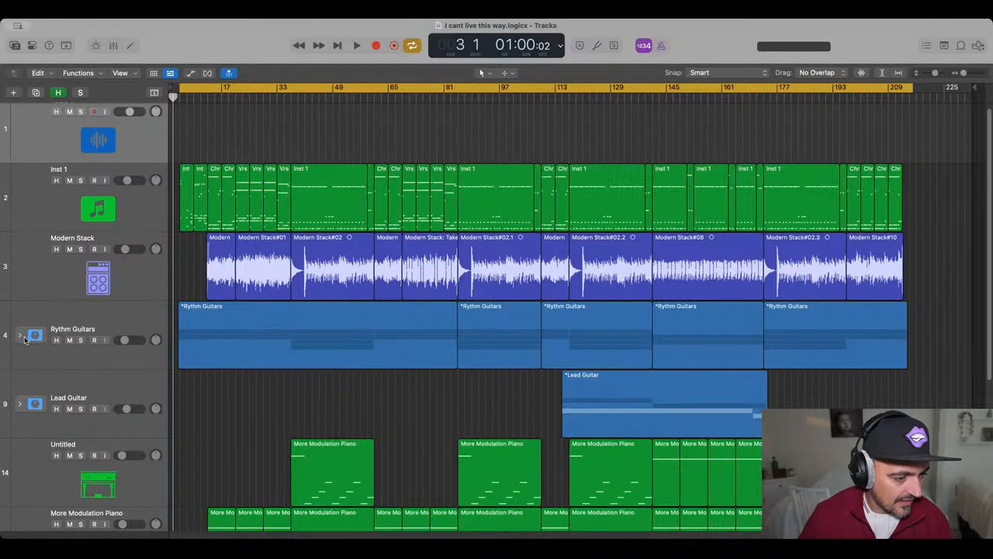
left_click(19, 405)
- Group the Untitled and More Modulation Piano tracks into a summing stack
scroll(94, 400, "down", 3)
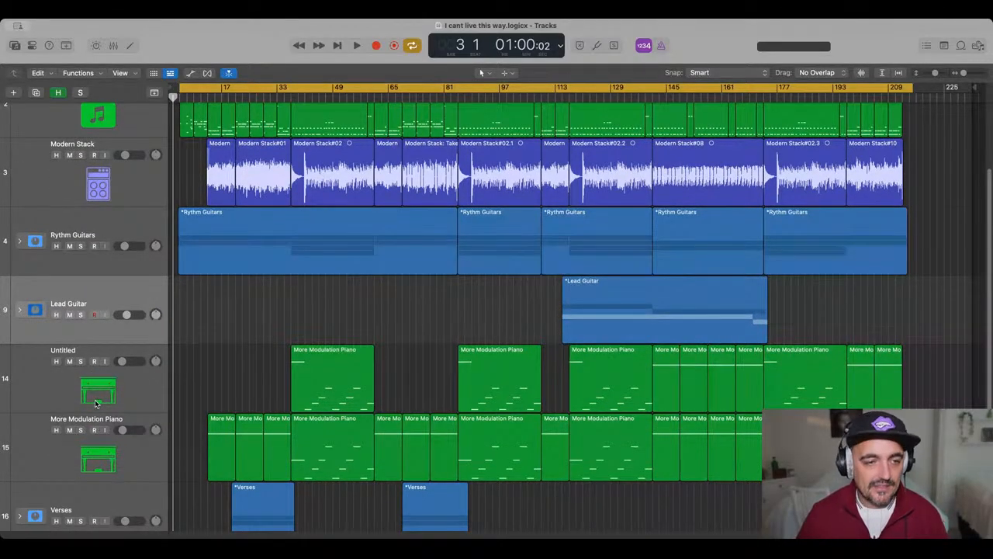
scroll(93, 392, "down", 2)
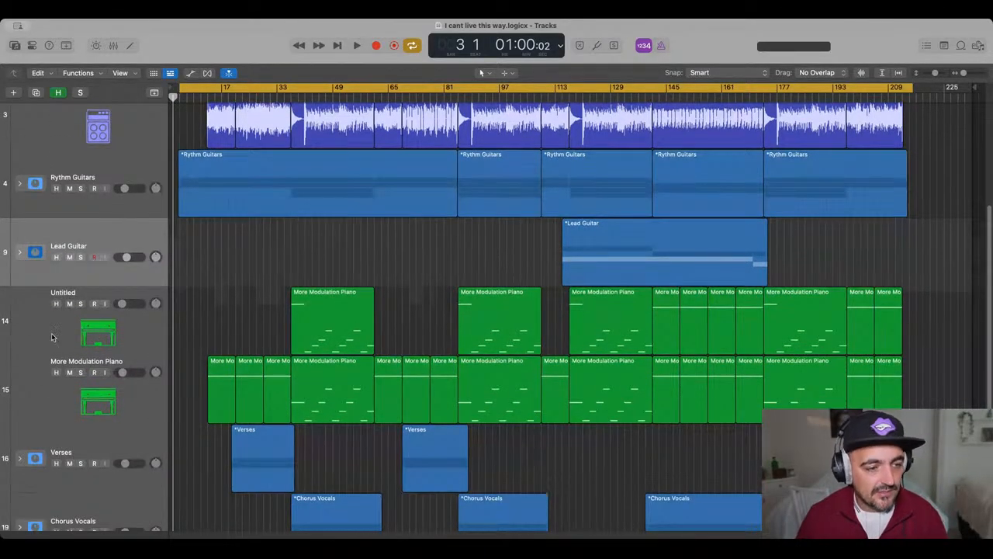
left_click(50, 341)
left_click(49, 382, "shift")
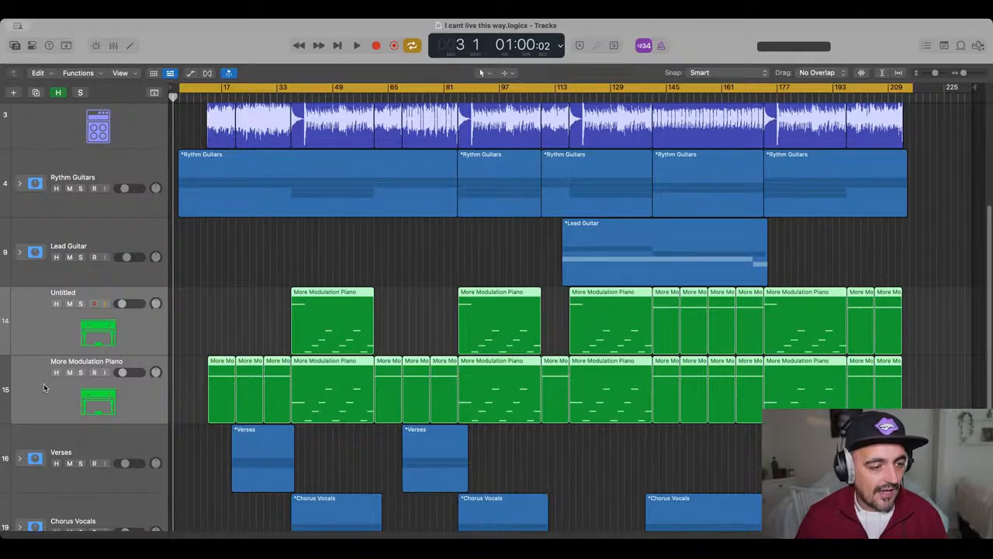
right_click(44, 388)
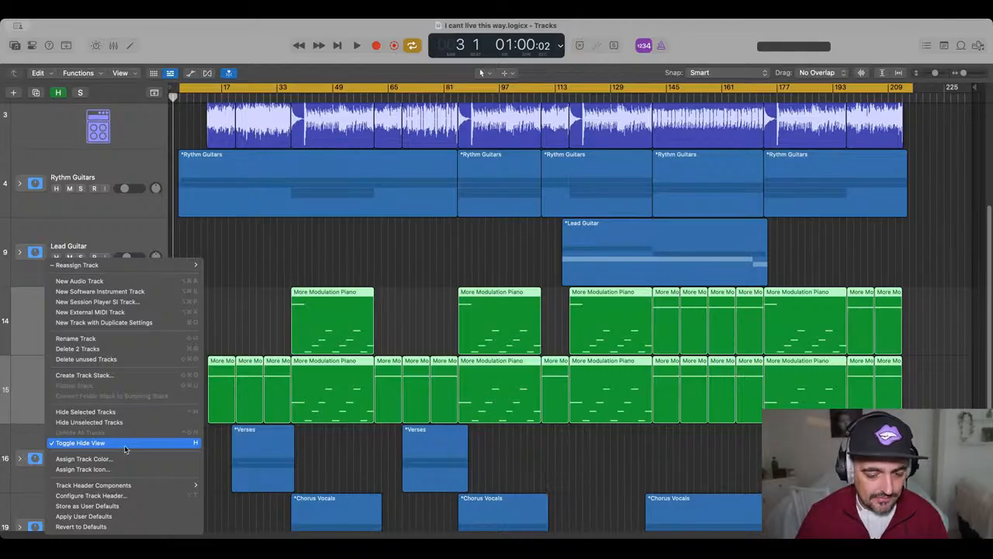
left_click(116, 376)
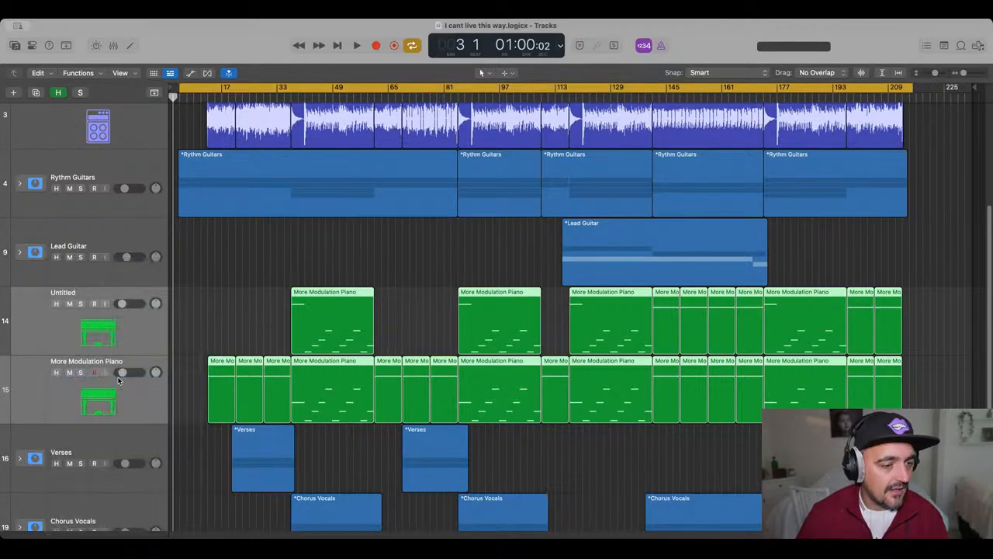
left_click(579, 326)
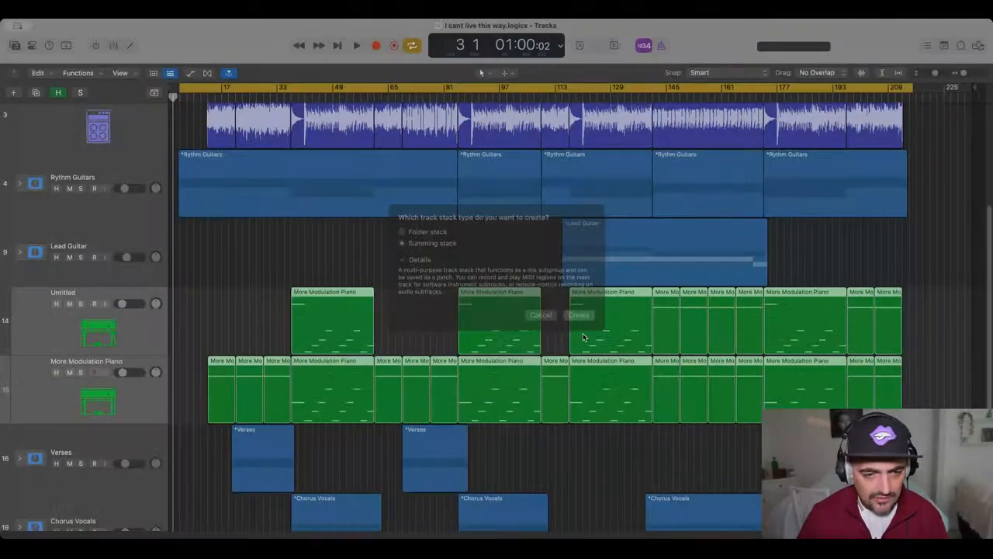
- Rename the new summing stack to "Snyths" and collapse it in the arrangement
double_click(73, 316)
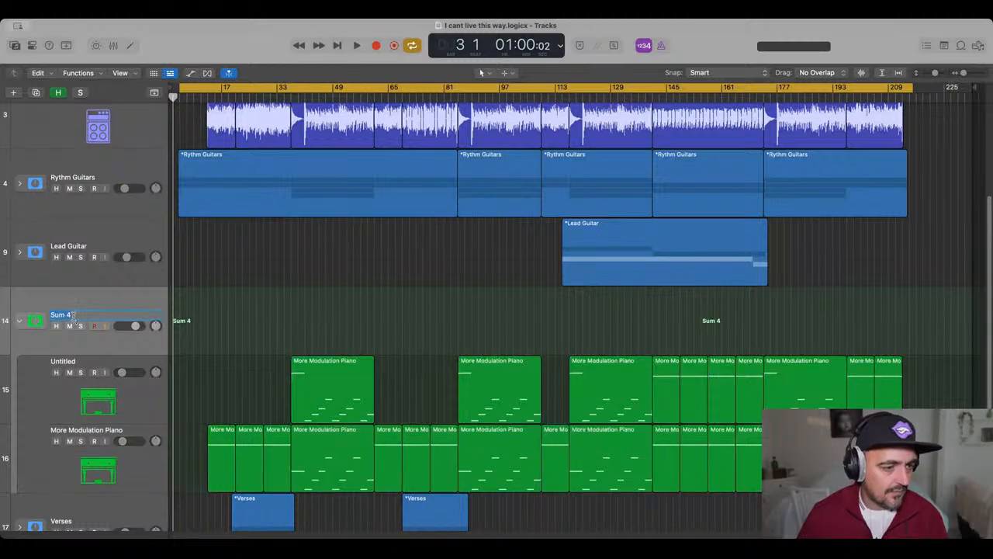
type("S")
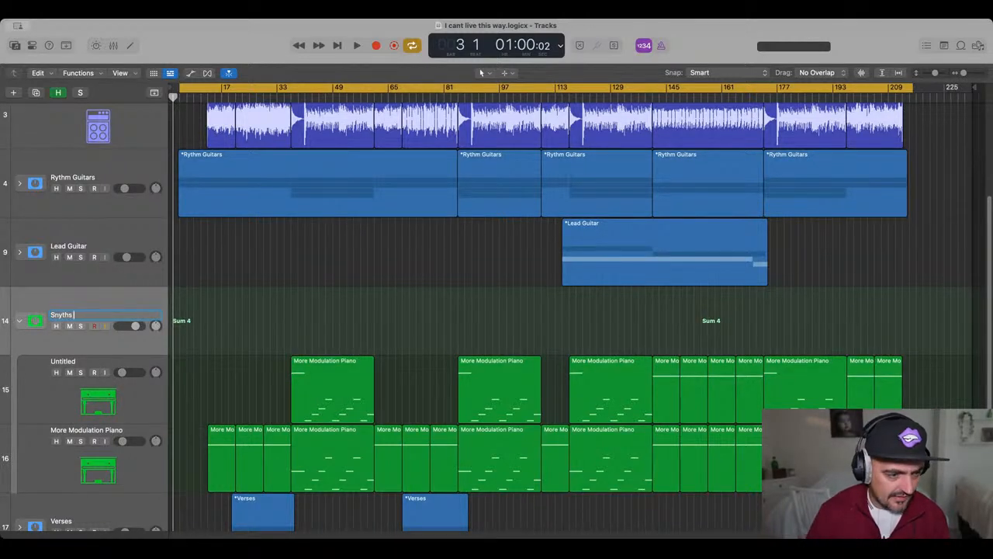
type("nyths")
key("Return")
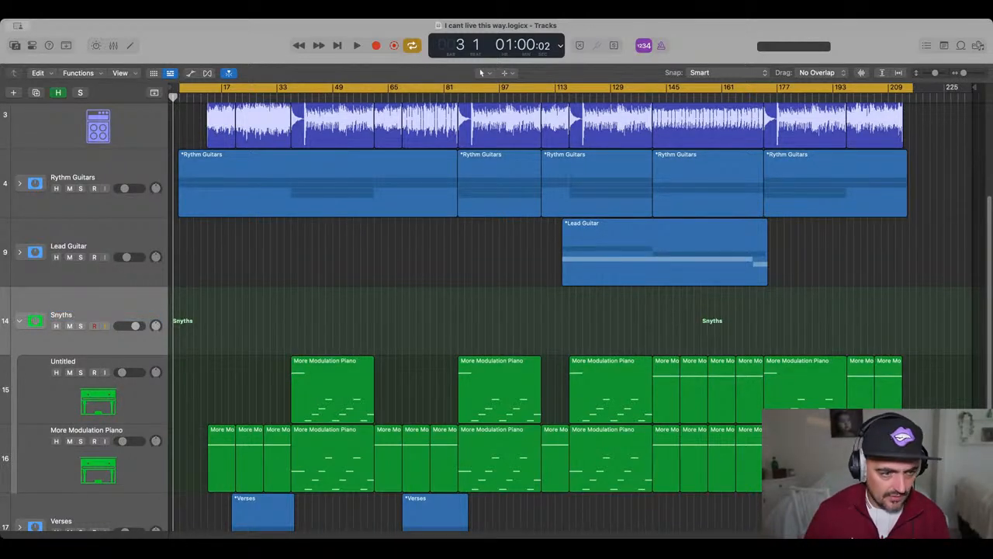
left_click(19, 321)
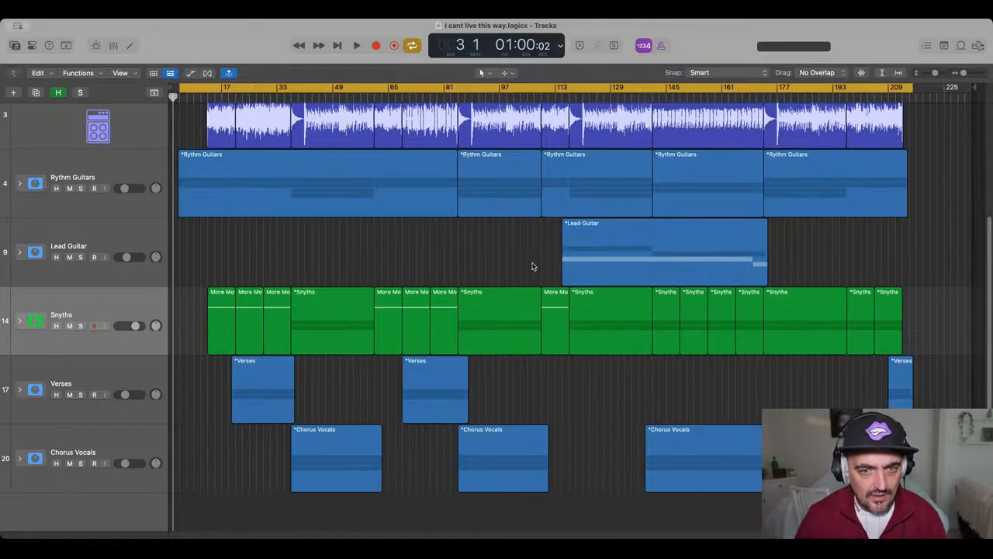
- Play the song from the beginning to check the mix and stop playback at bar 92
key("space")
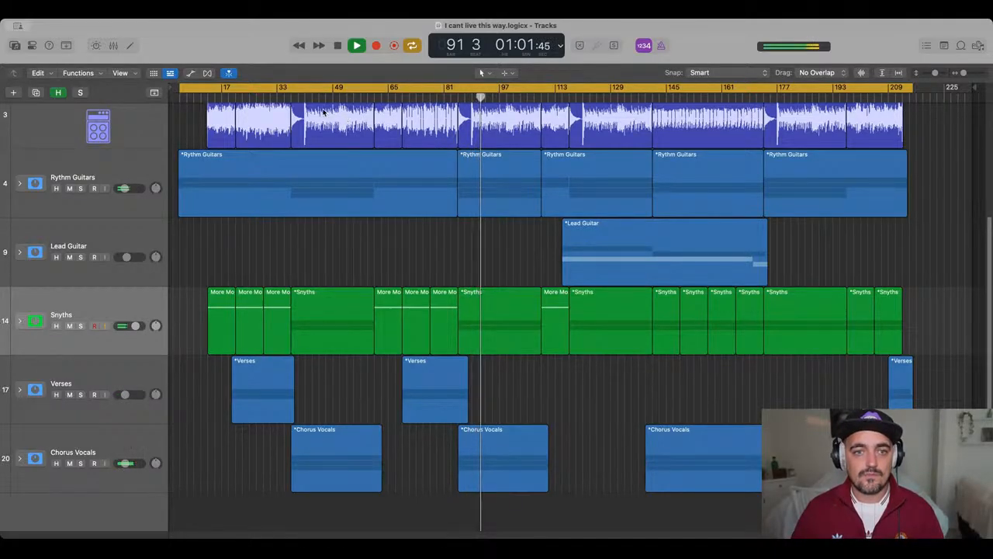
key("space")
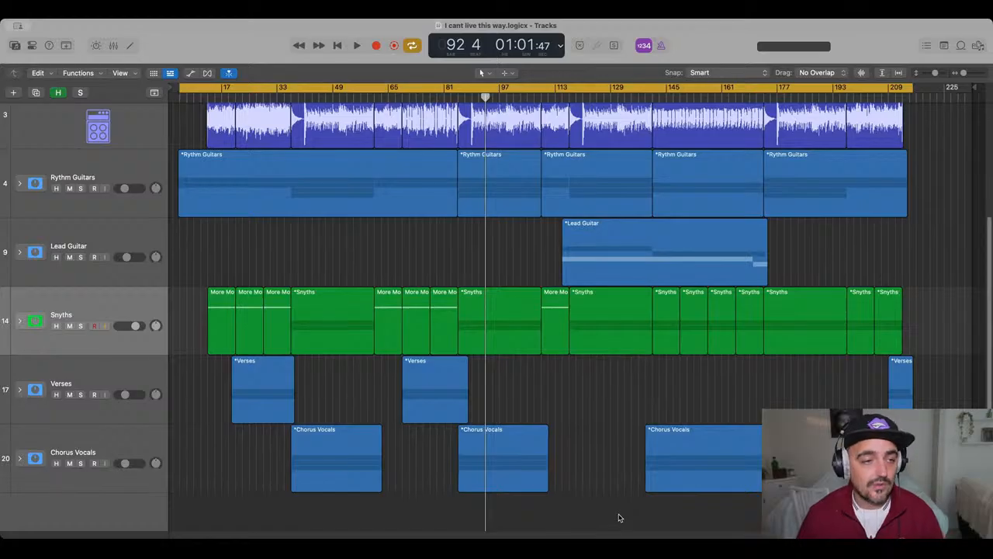
- Show the mixer, expand the Rythm Guitars stack to review its individual channels, and collapse it again
key("x")
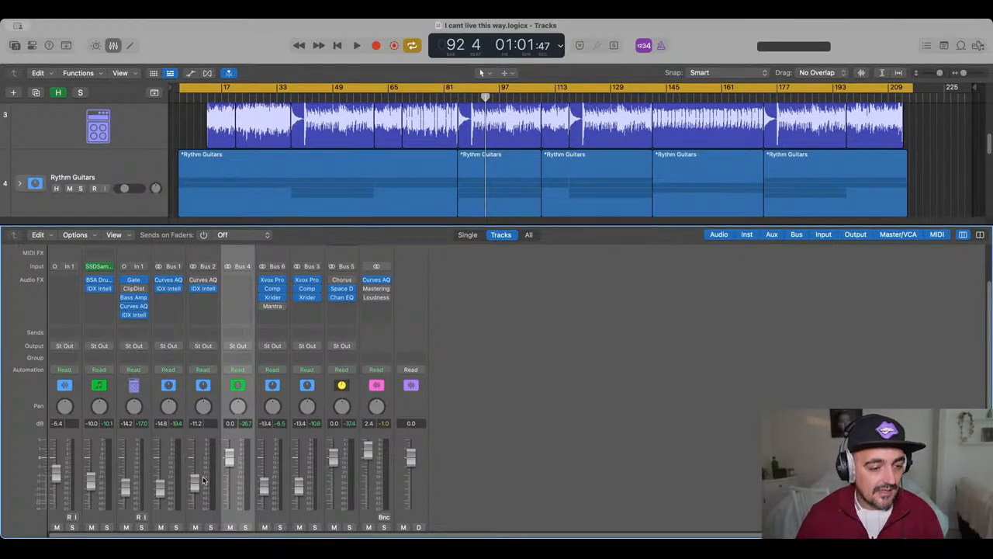
scroll(129, 503, "down", 2)
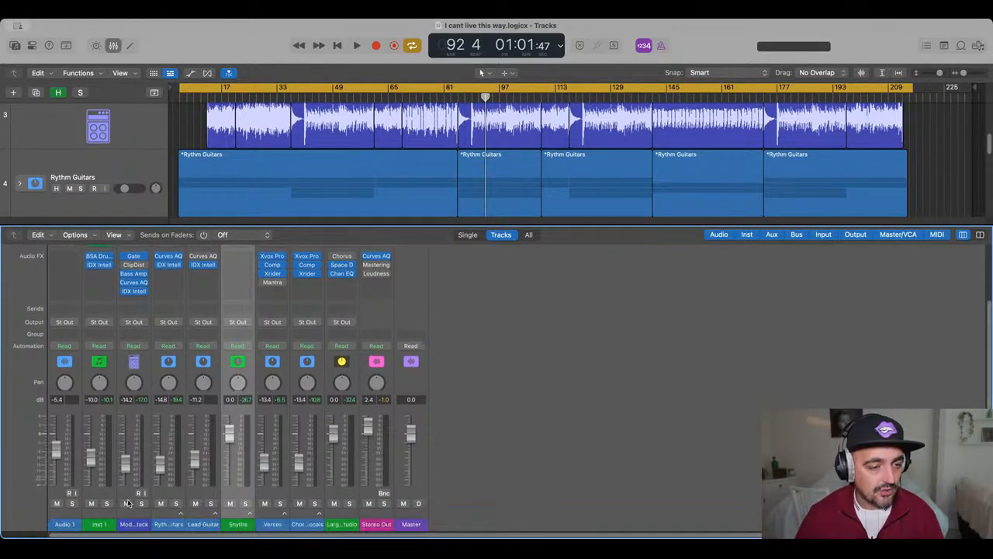
left_click(182, 515)
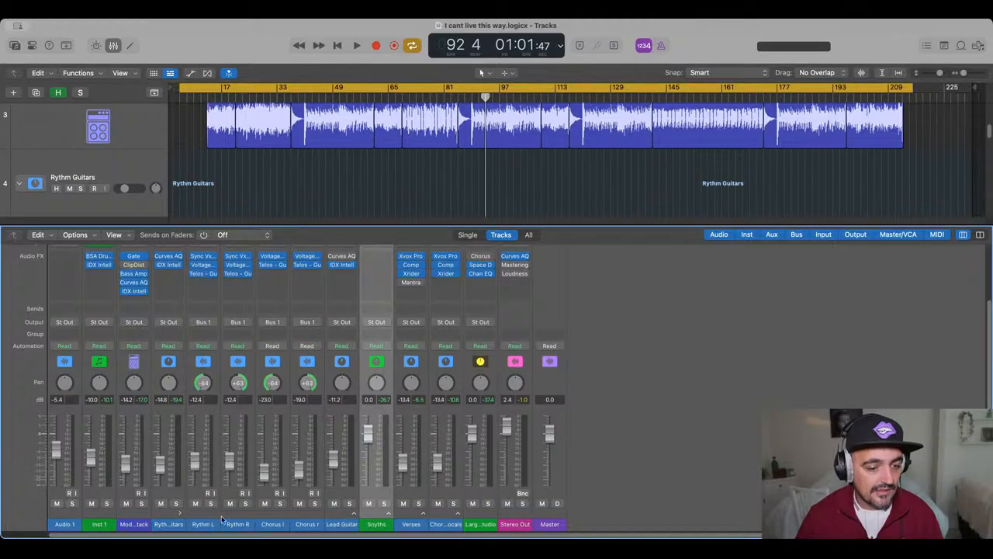
left_click(178, 514)
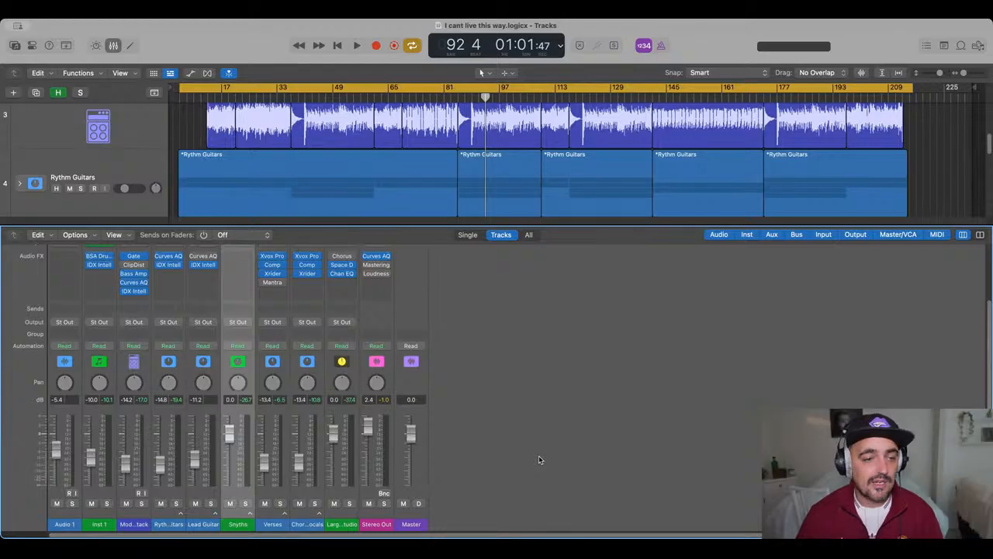